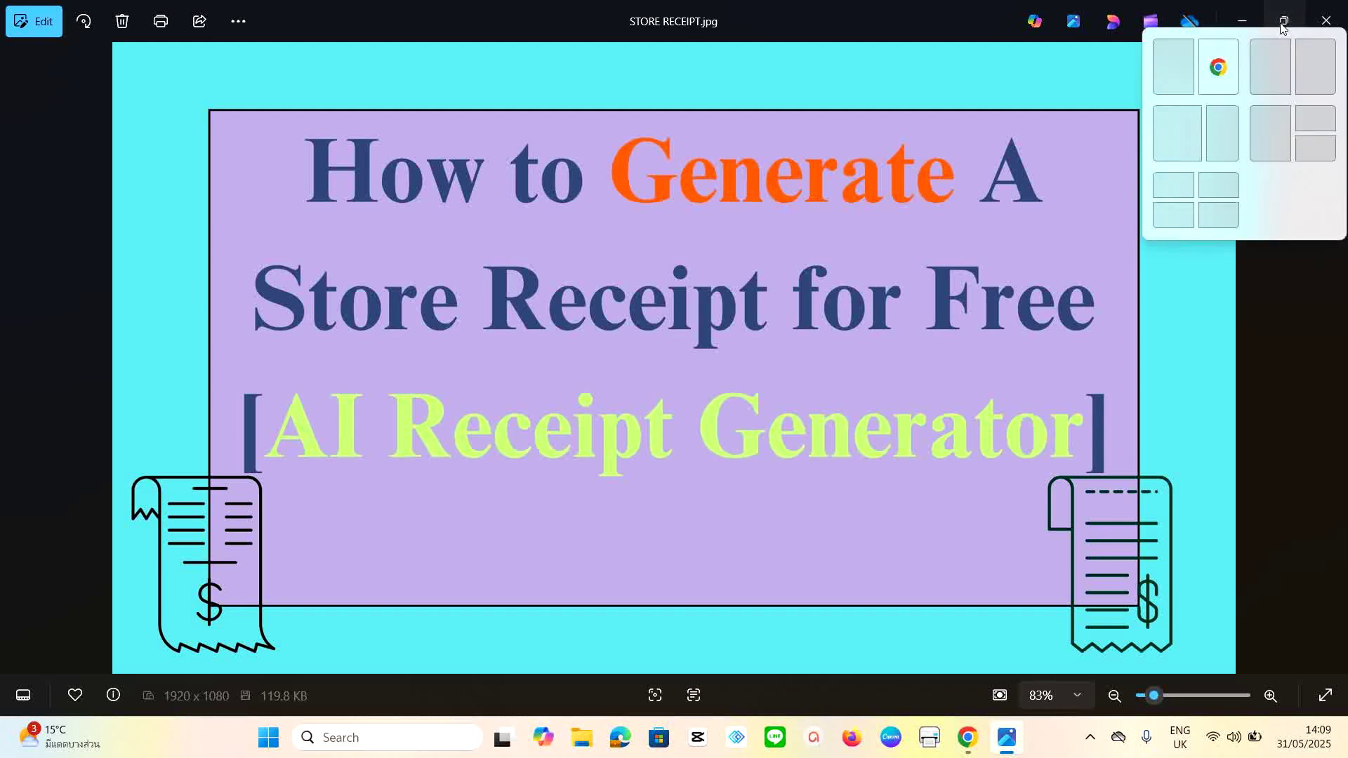
# Step: Move the Photos window aside and review the receipt's Krona totals, QR code and download buttons
pyautogui.moveTo(470, 208); pyautogui.dragTo(1167, 556)
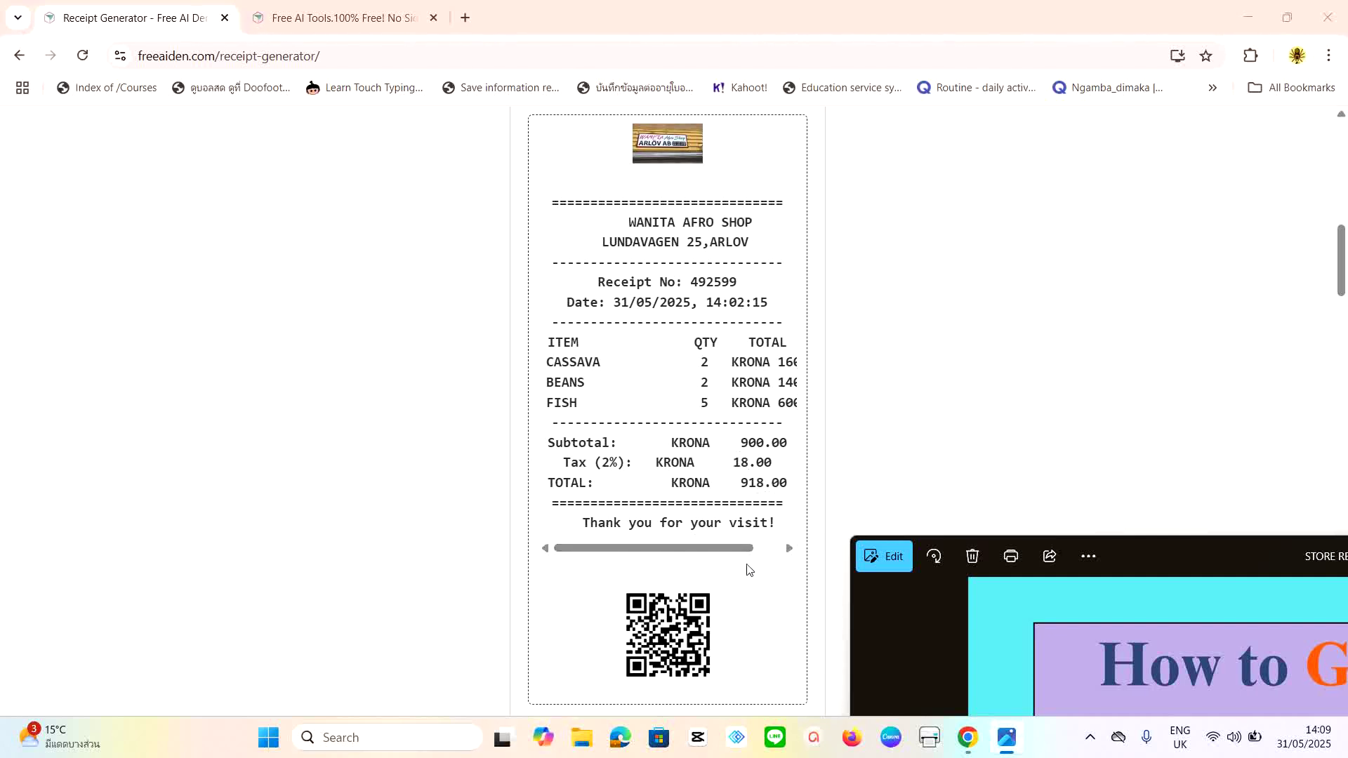
pyautogui.scroll(-1, 730, 561)
pyautogui.scroll(-1, 677, 524)
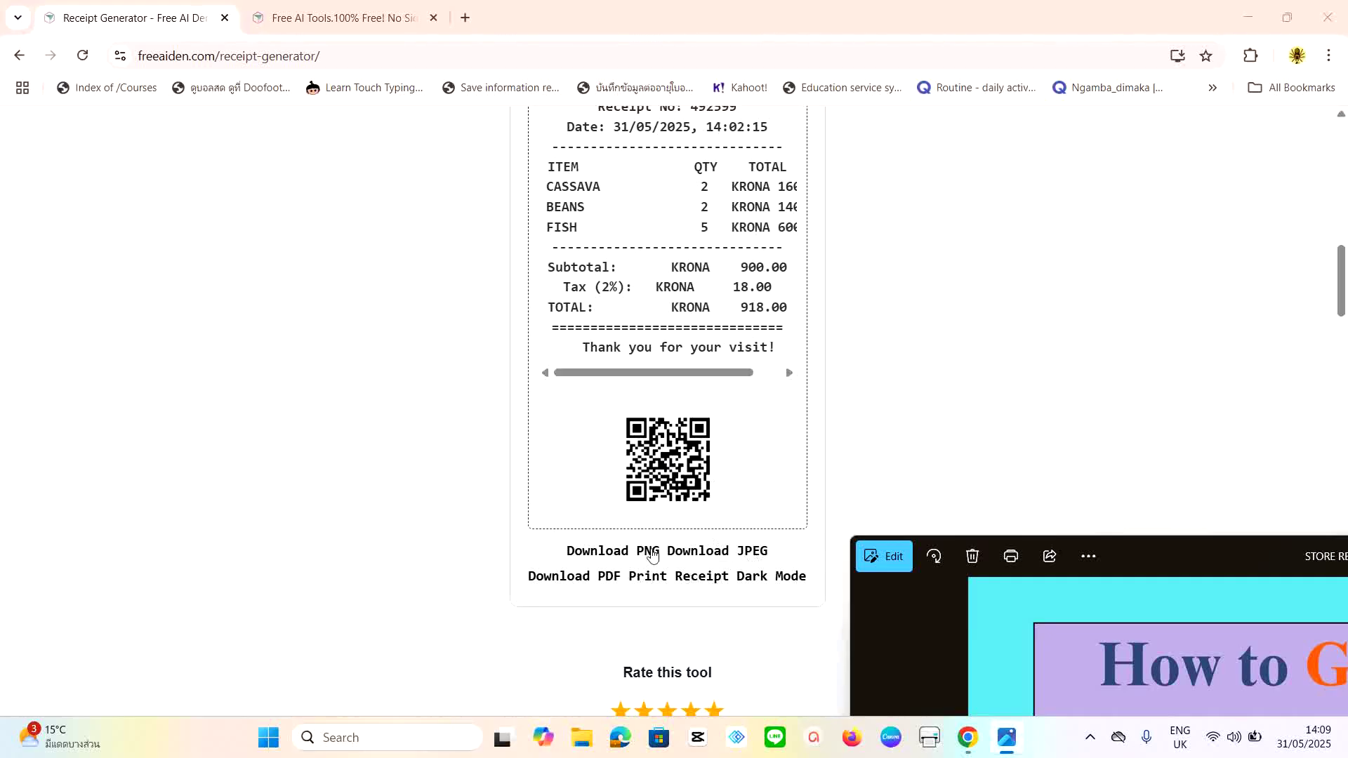
pyautogui.scroll(-1, 713, 547)
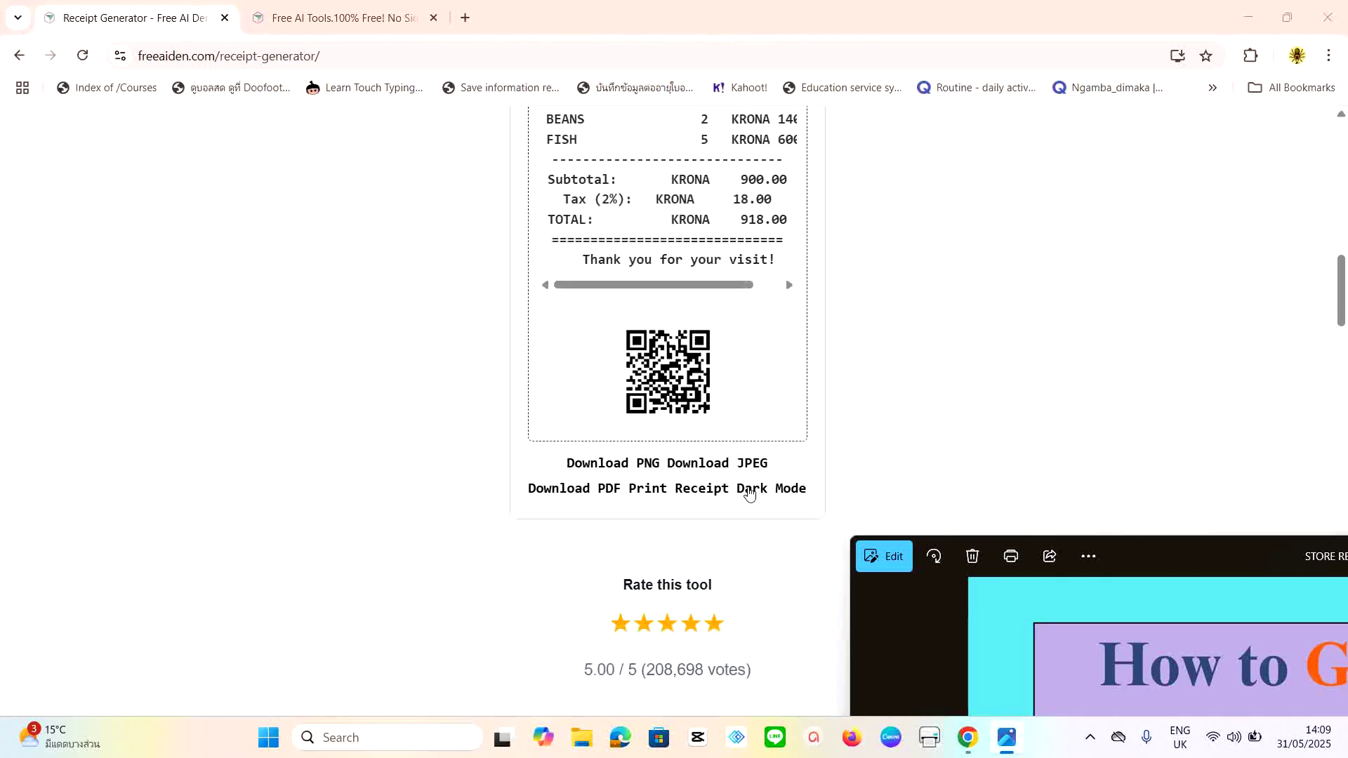
pyautogui.scroll(-1, 618, 562)
pyautogui.scroll(-3, 670, 532)
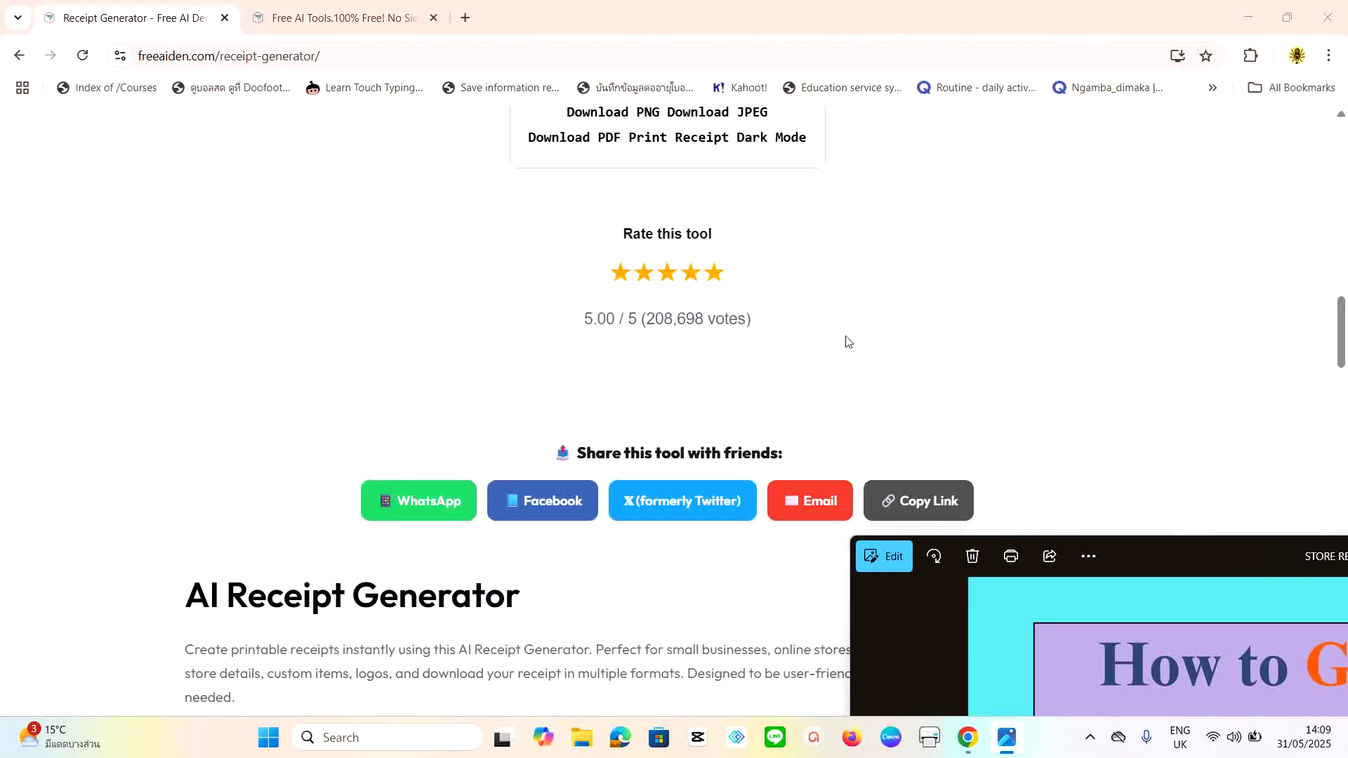
pyautogui.scroll(3, 846, 340)
pyautogui.scroll(-4, 846, 351)
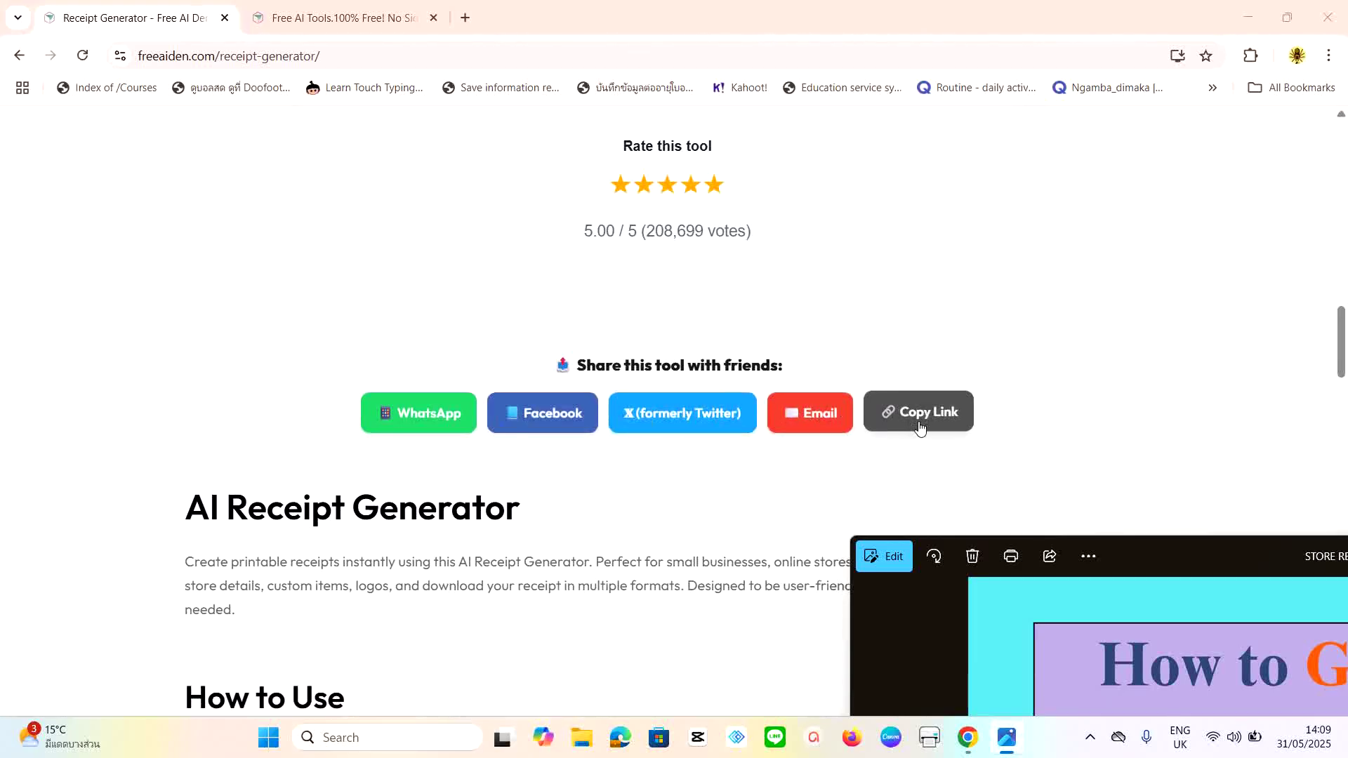
pyautogui.scroll(-3, 913, 428)
pyautogui.scroll(4, 909, 431)
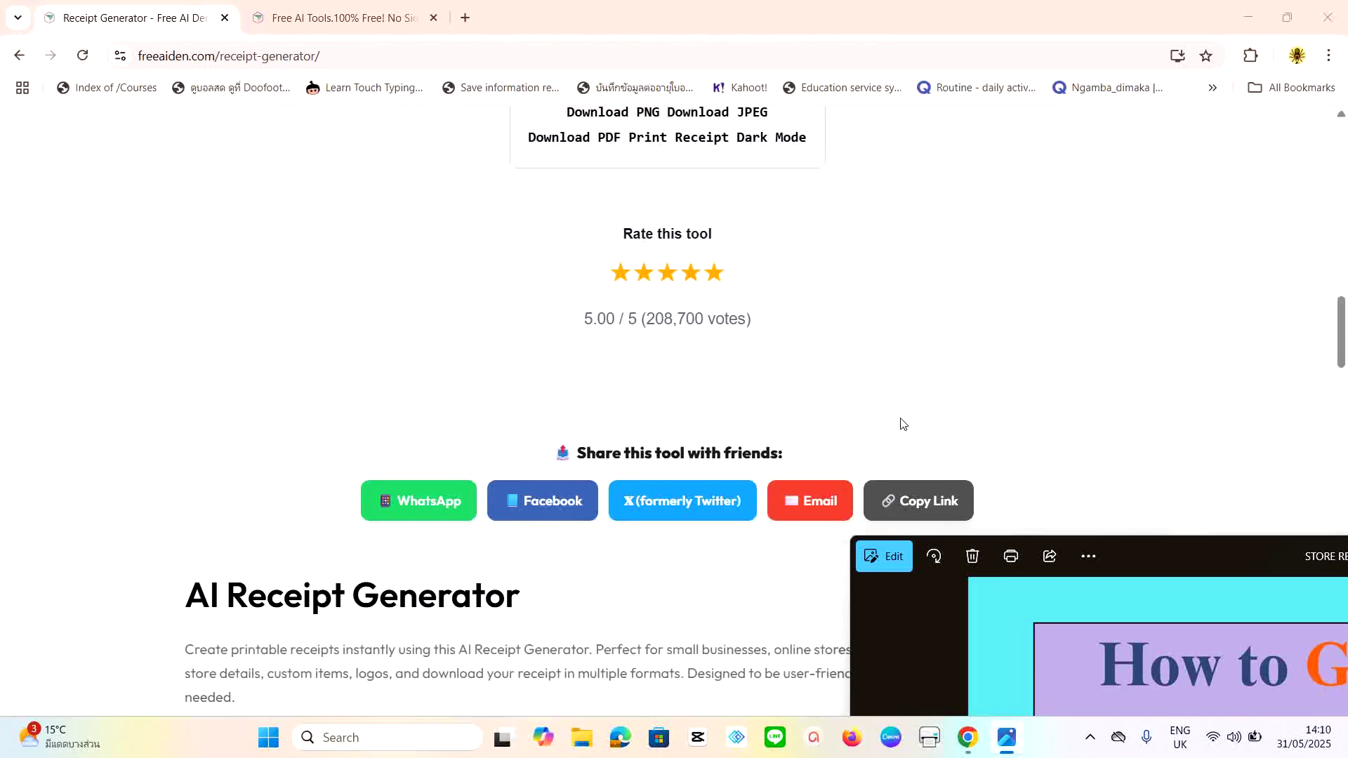
pyautogui.moveTo(1161, 559); pyautogui.dragTo(500, 252)
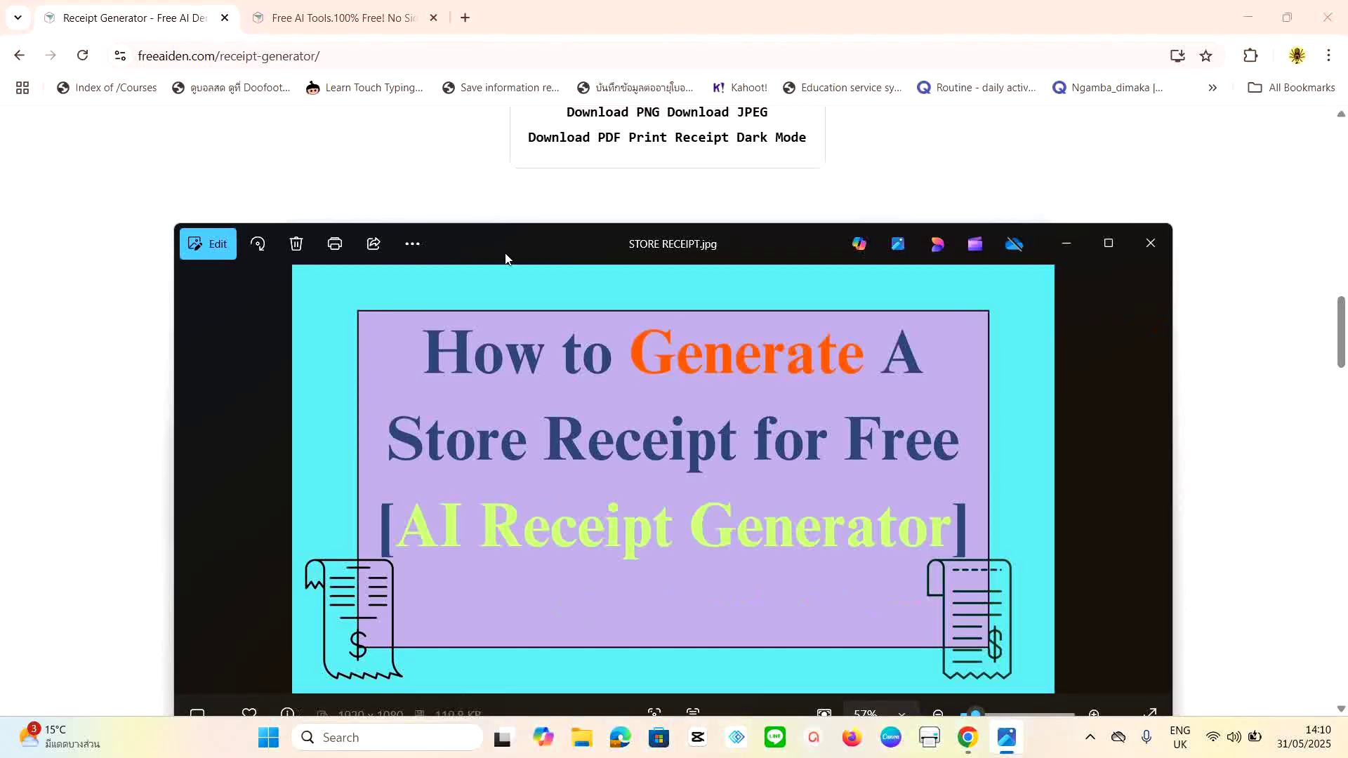
# Step: Bring Chrome forward and load freeaiden.com in a new tab from the address-bar suggestion
pyautogui.click(468, 20)
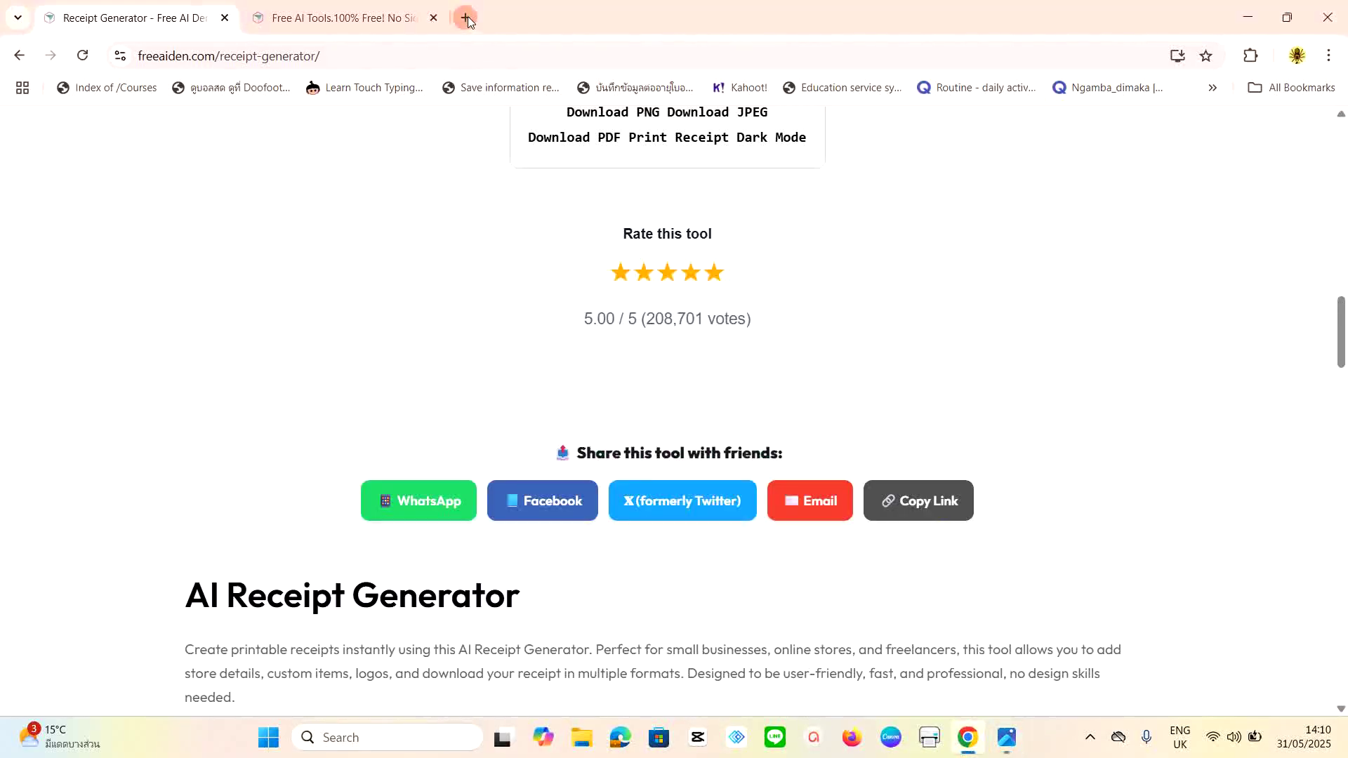
pyautogui.click(467, 20)
pyautogui.click(476, 57)
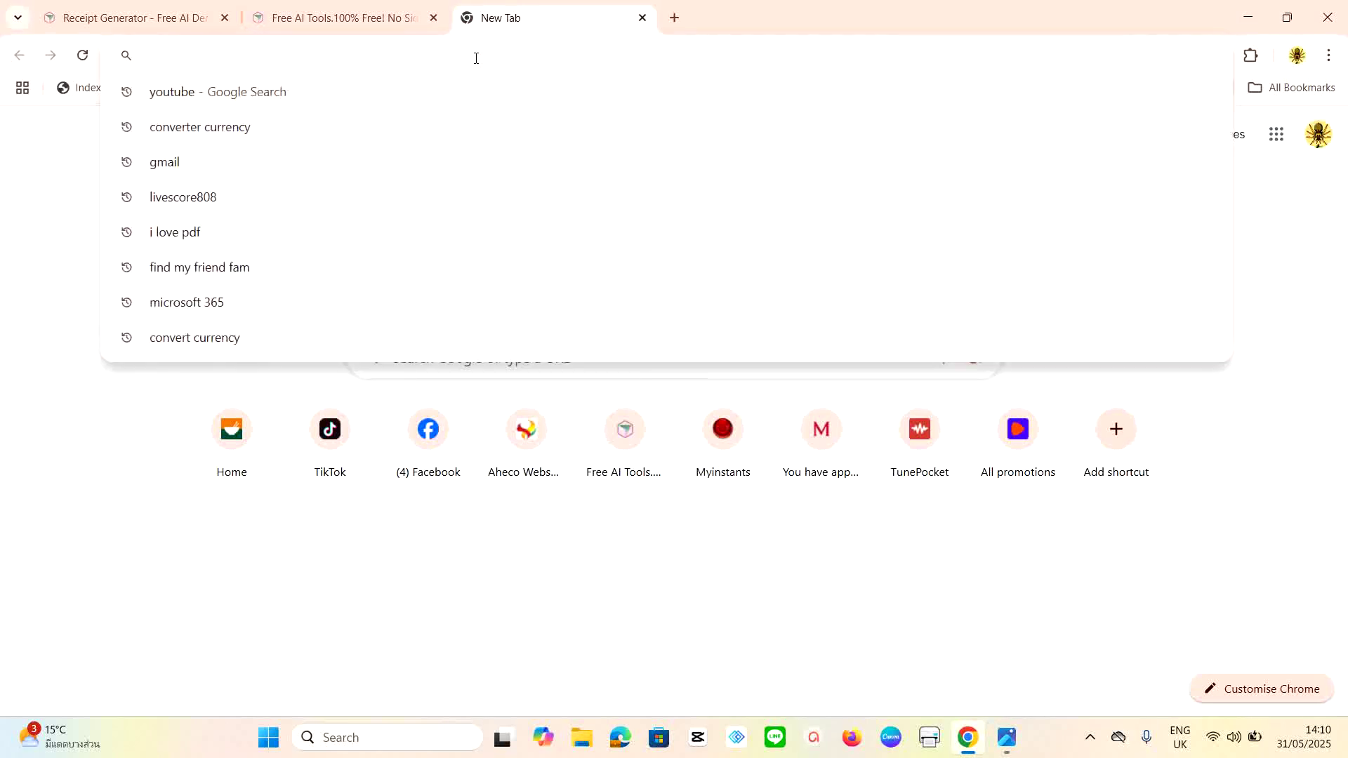
pyautogui.write('Freeaiden.com')
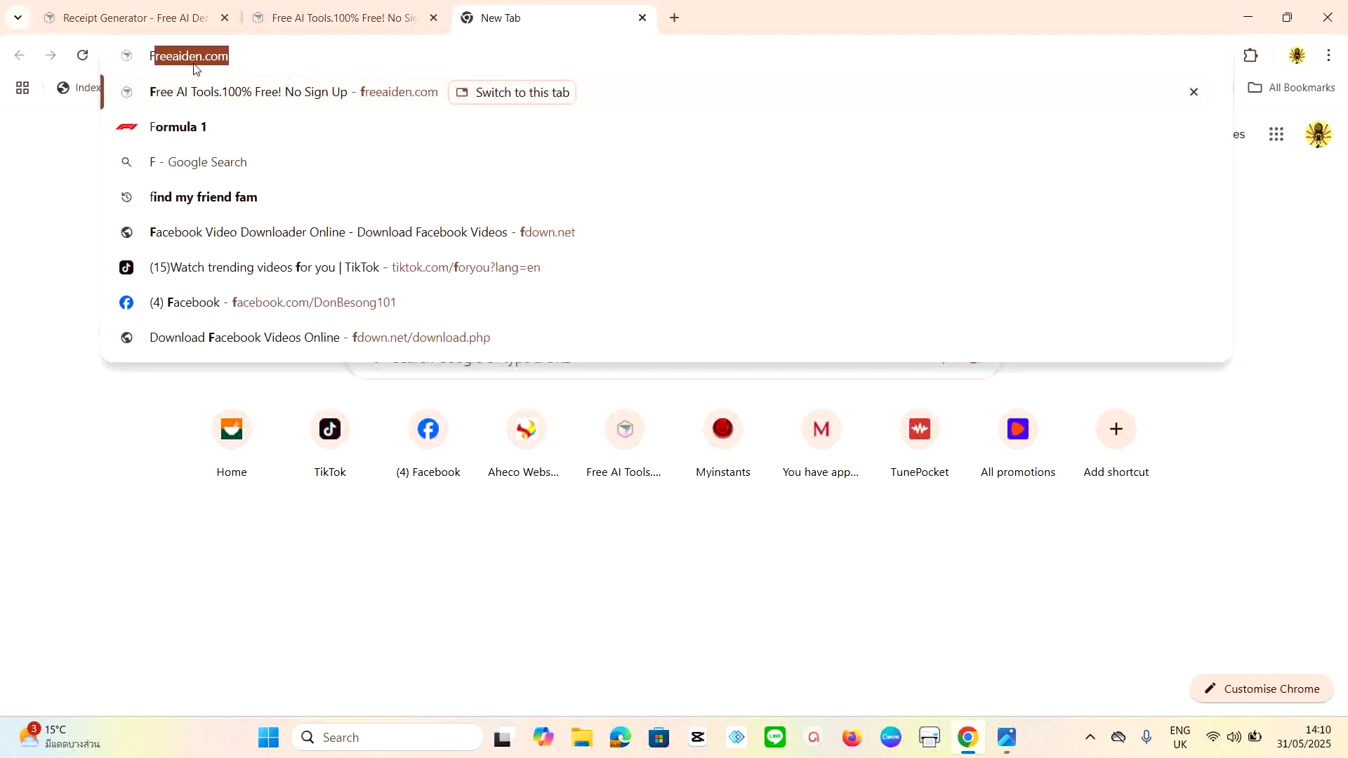
pyautogui.click(261, 62)
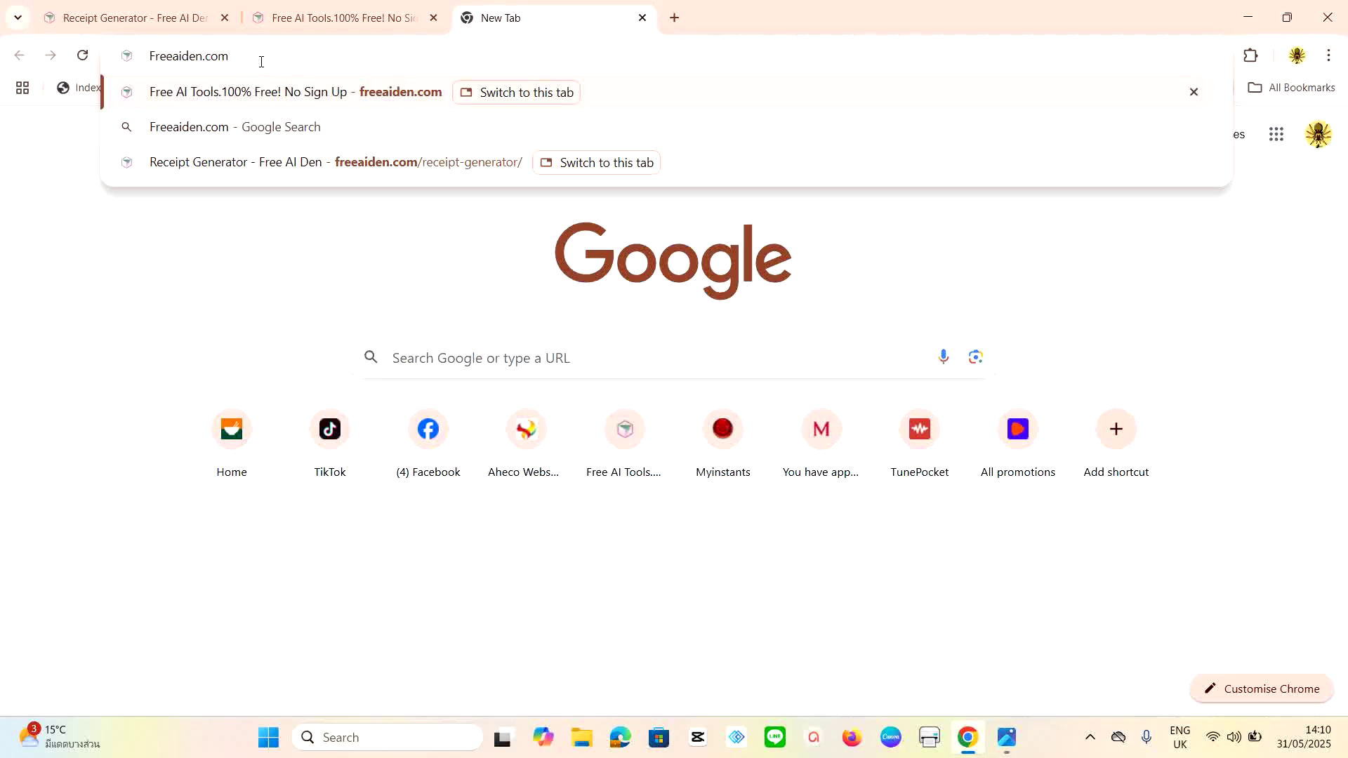
pyautogui.press('Return')
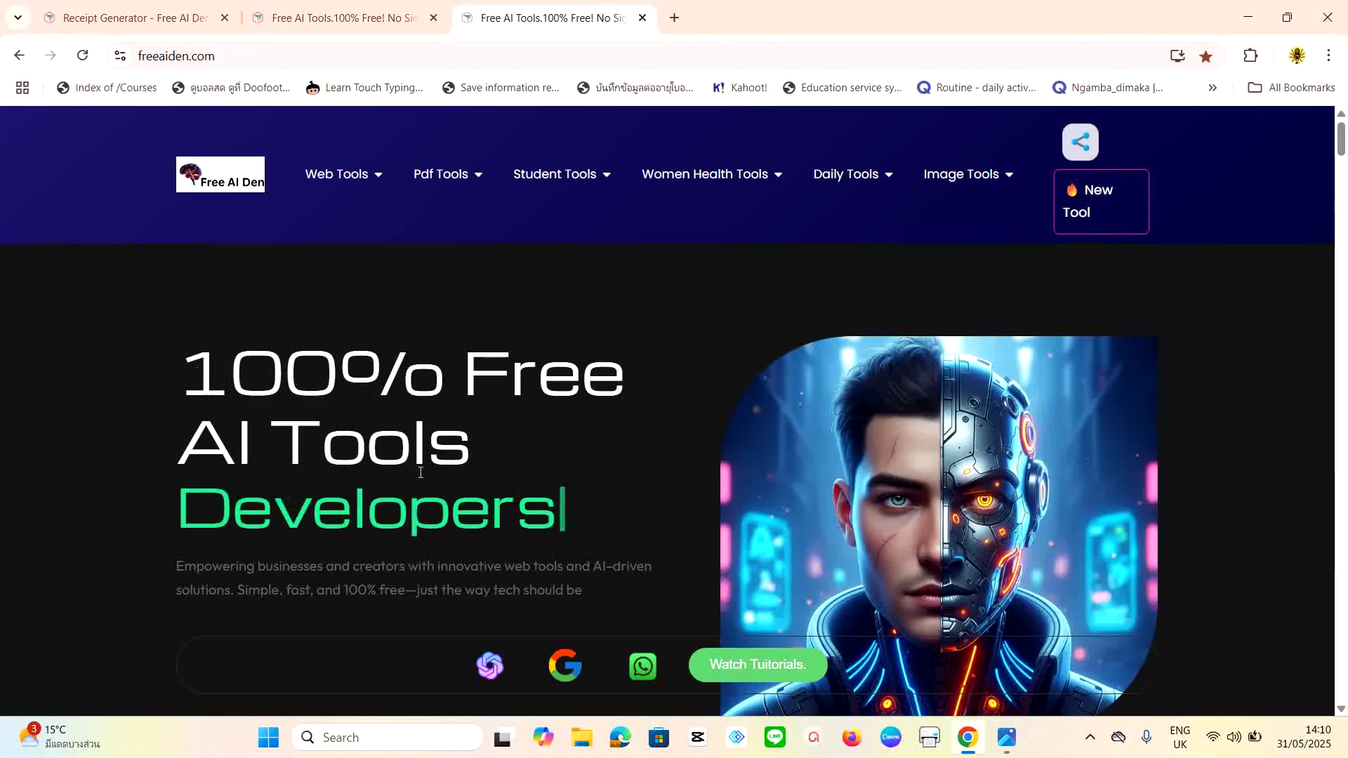
# Step: Scroll down to Power Tools and launch the Receipt Generator with Generate Now
pyautogui.scroll(-1, 850, 416)
pyautogui.scroll(1, 851, 418)
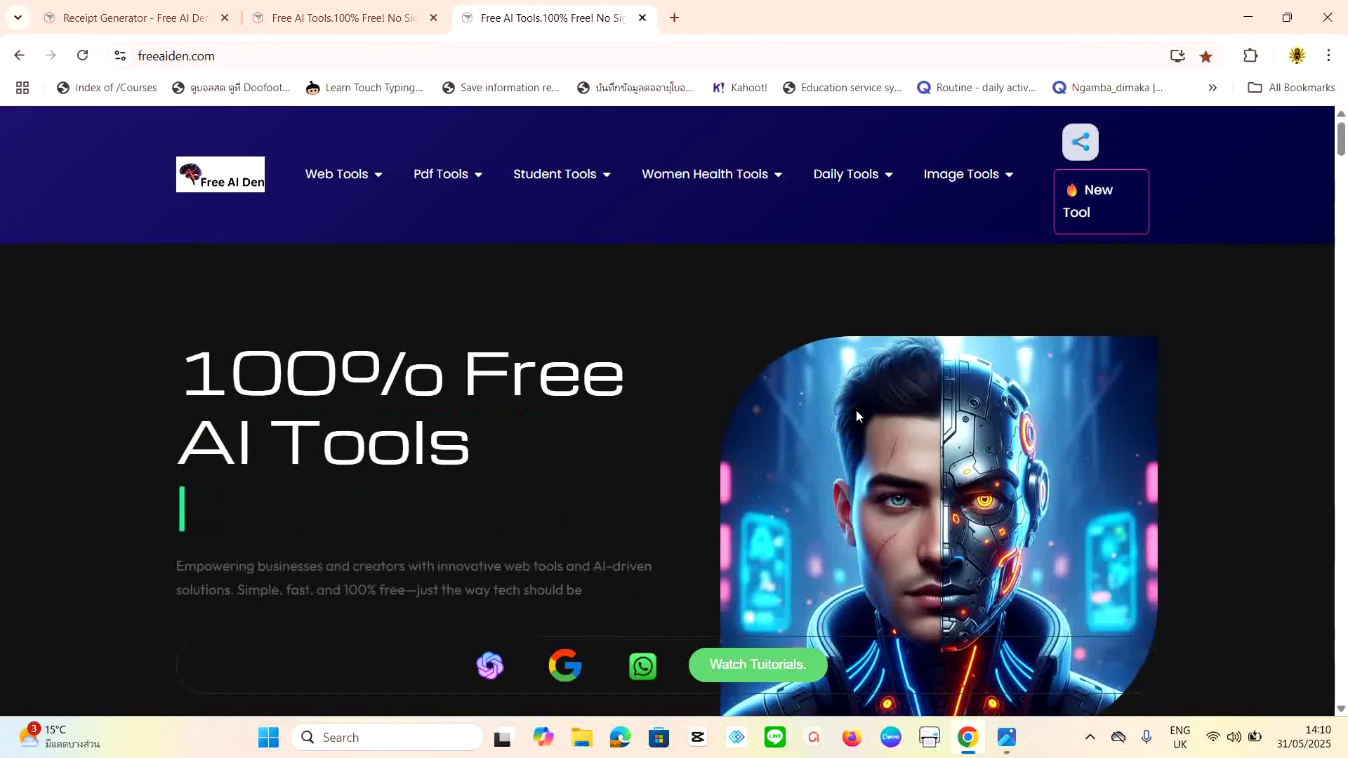
pyautogui.scroll(-4, 787, 397)
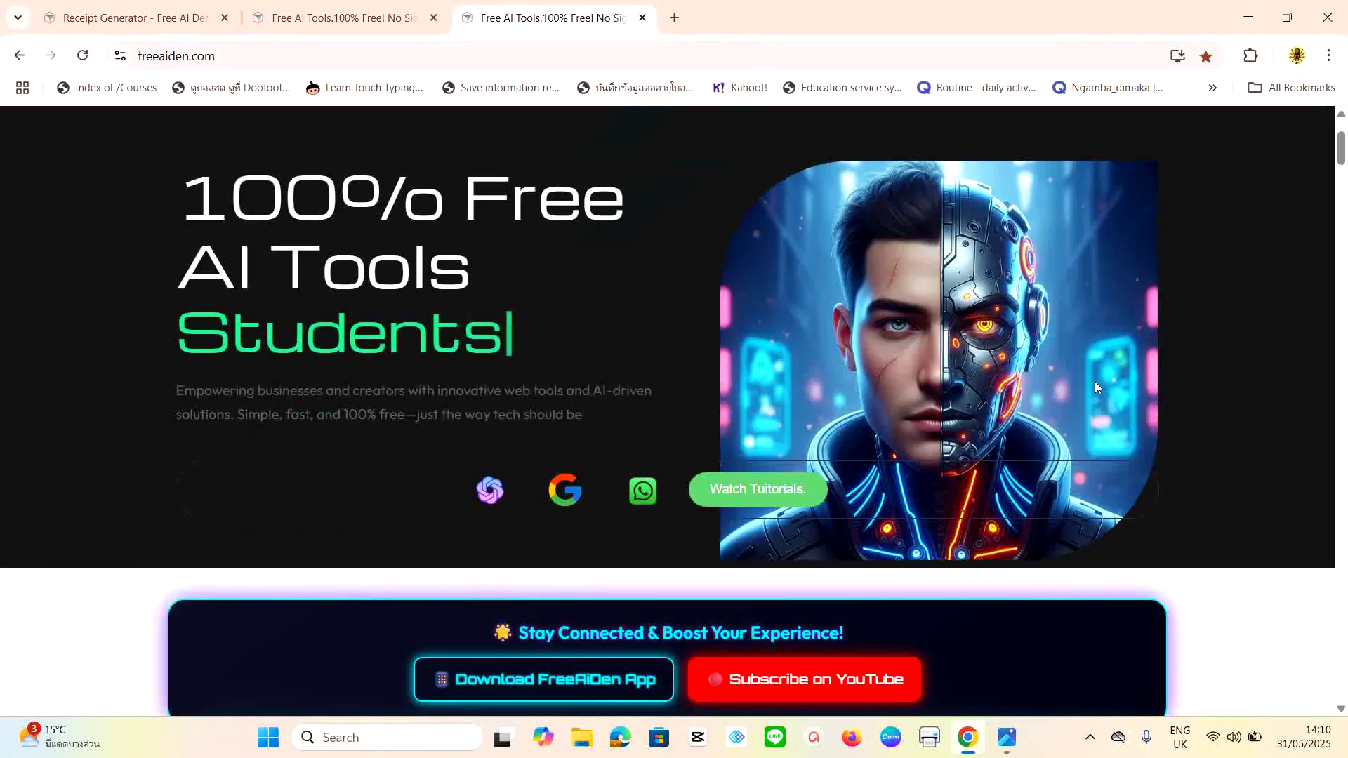
pyautogui.scroll(-2, 946, 374)
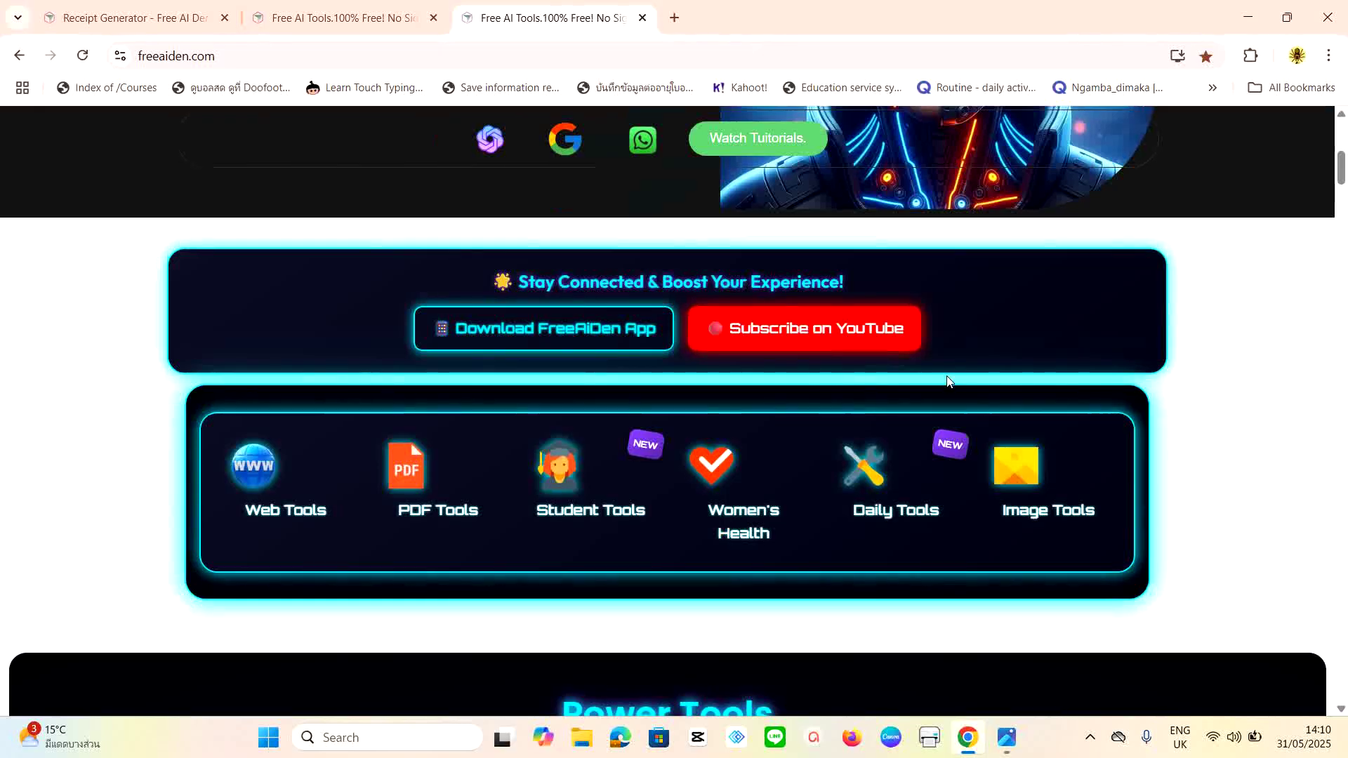
pyautogui.scroll(-2, 972, 344)
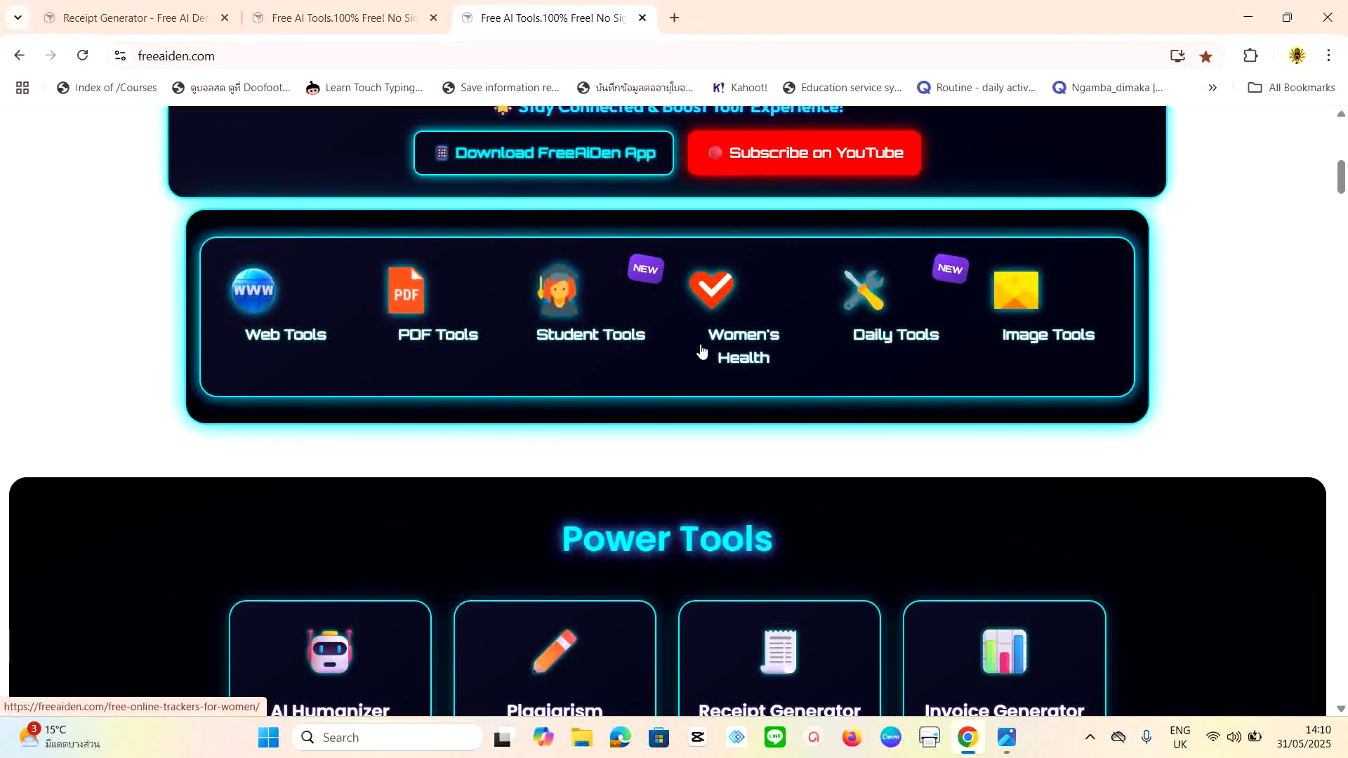
pyautogui.scroll(2, 1067, 330)
pyautogui.scroll(-2, 1067, 330)
pyautogui.scroll(-3, 1044, 340)
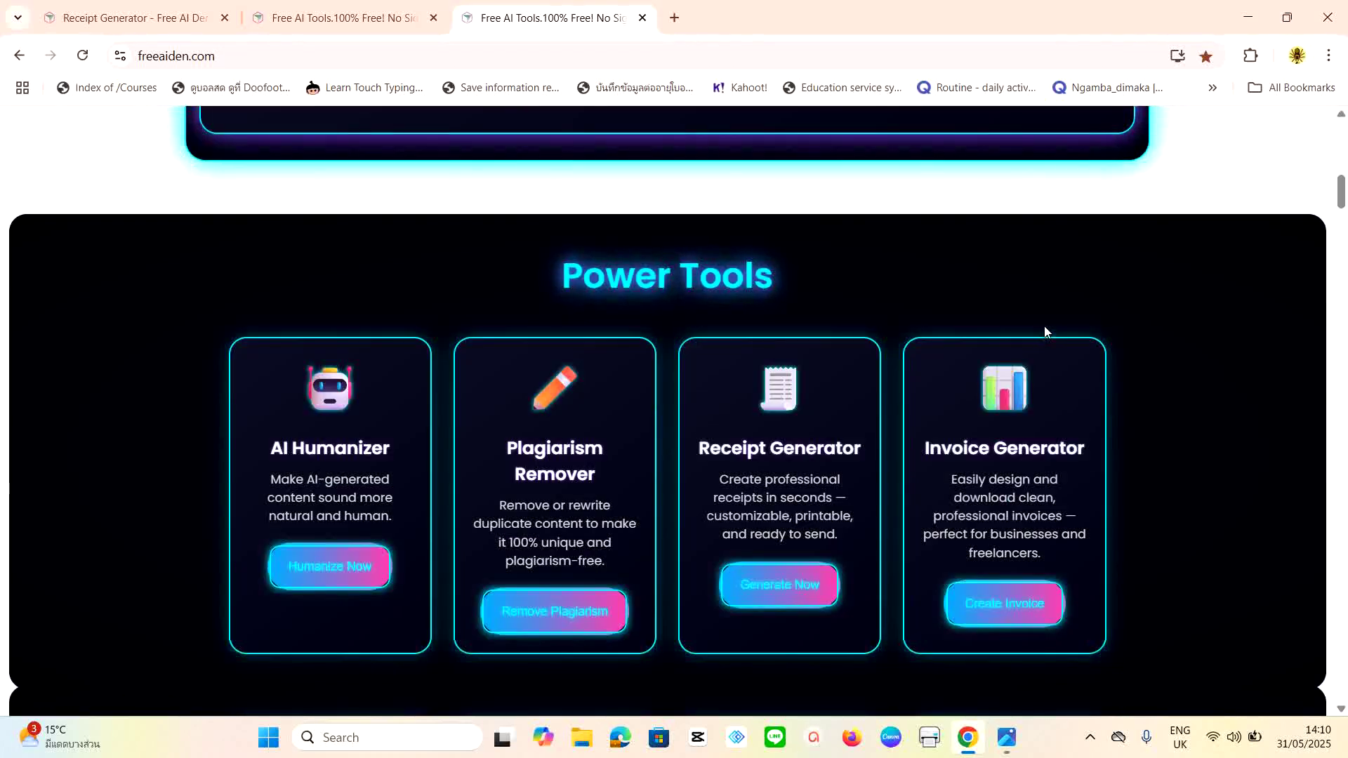
pyautogui.scroll(-2, 1041, 331)
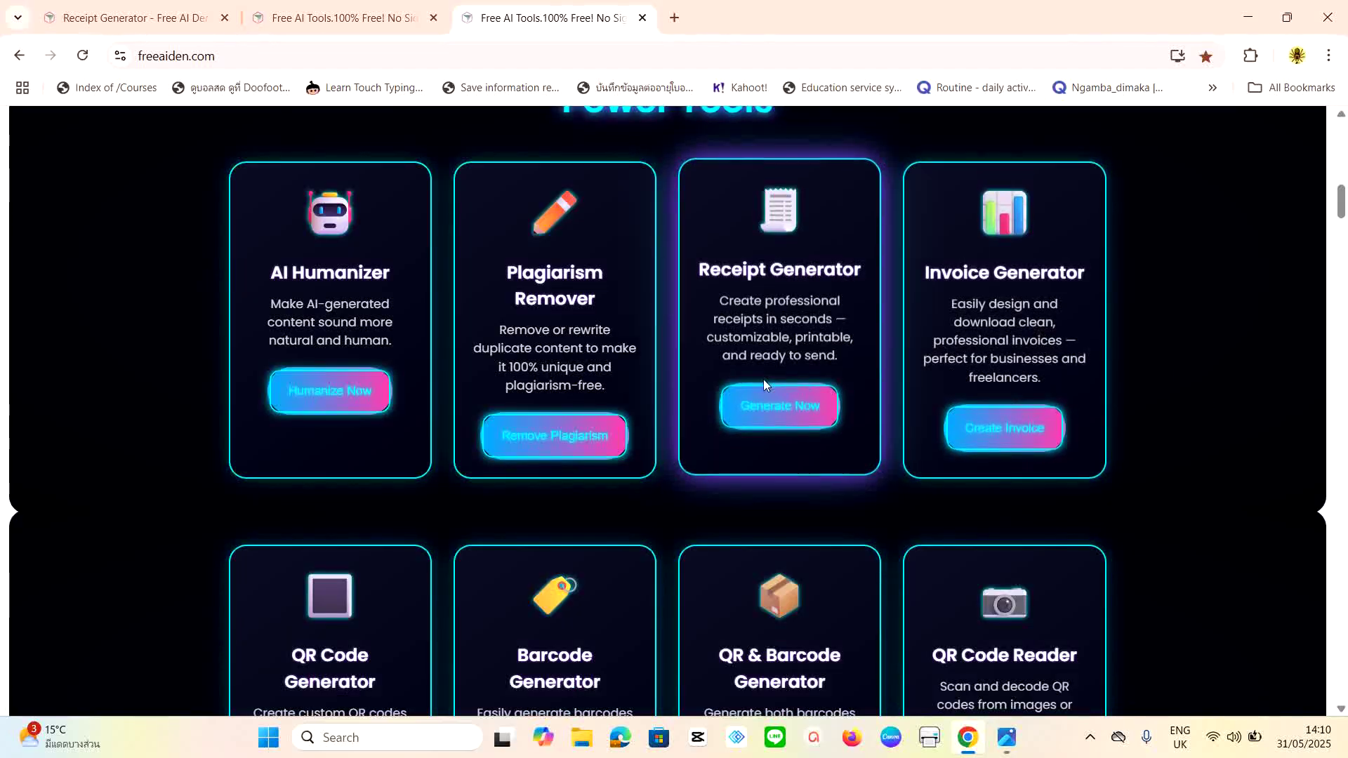
pyautogui.scroll(-7, 539, 344)
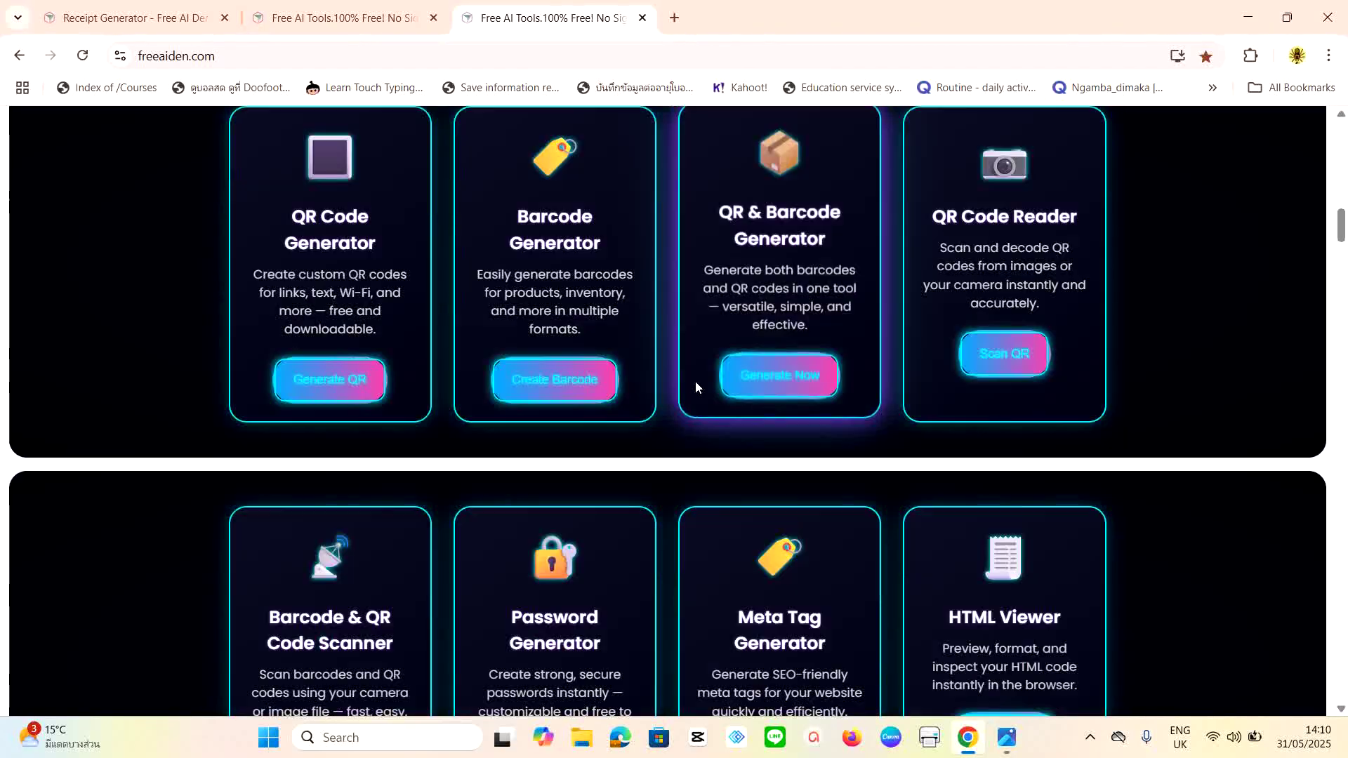
pyautogui.scroll(7, 717, 381)
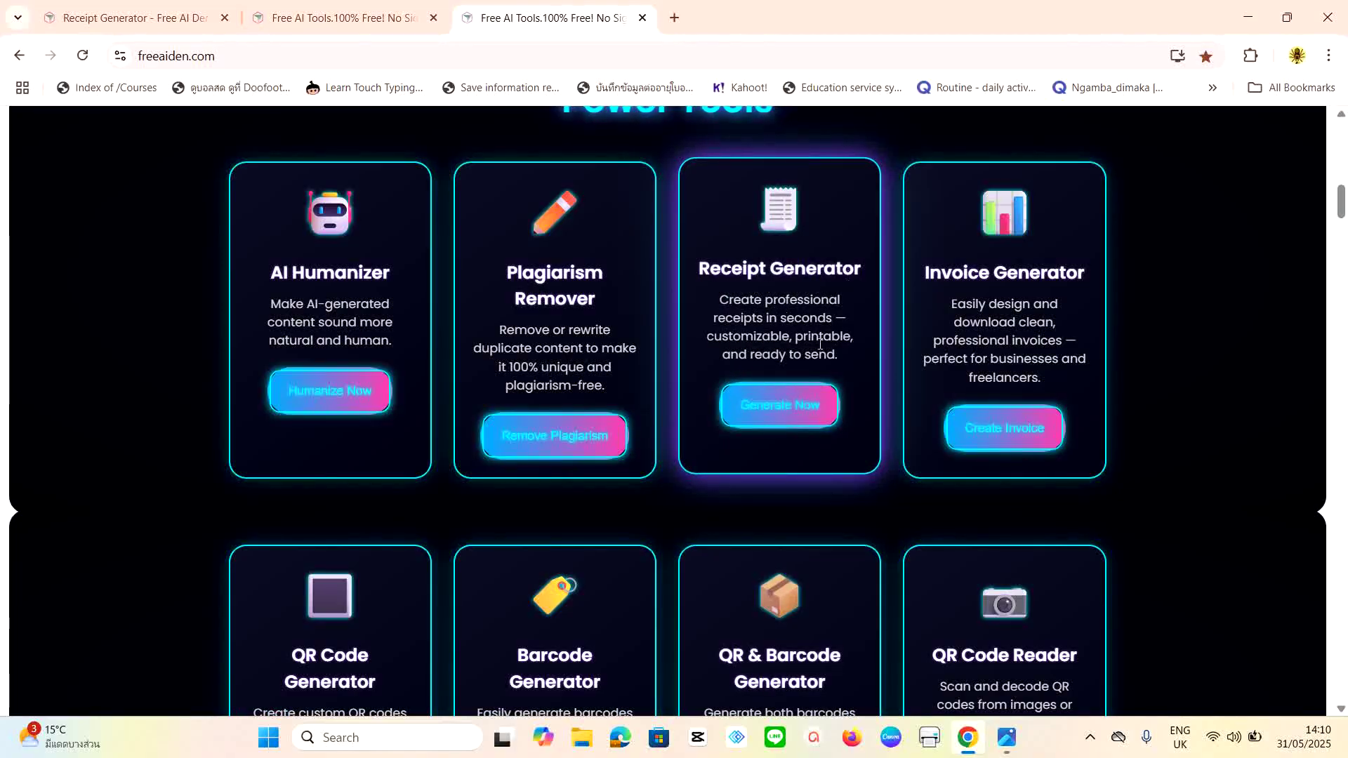
pyautogui.click(779, 414)
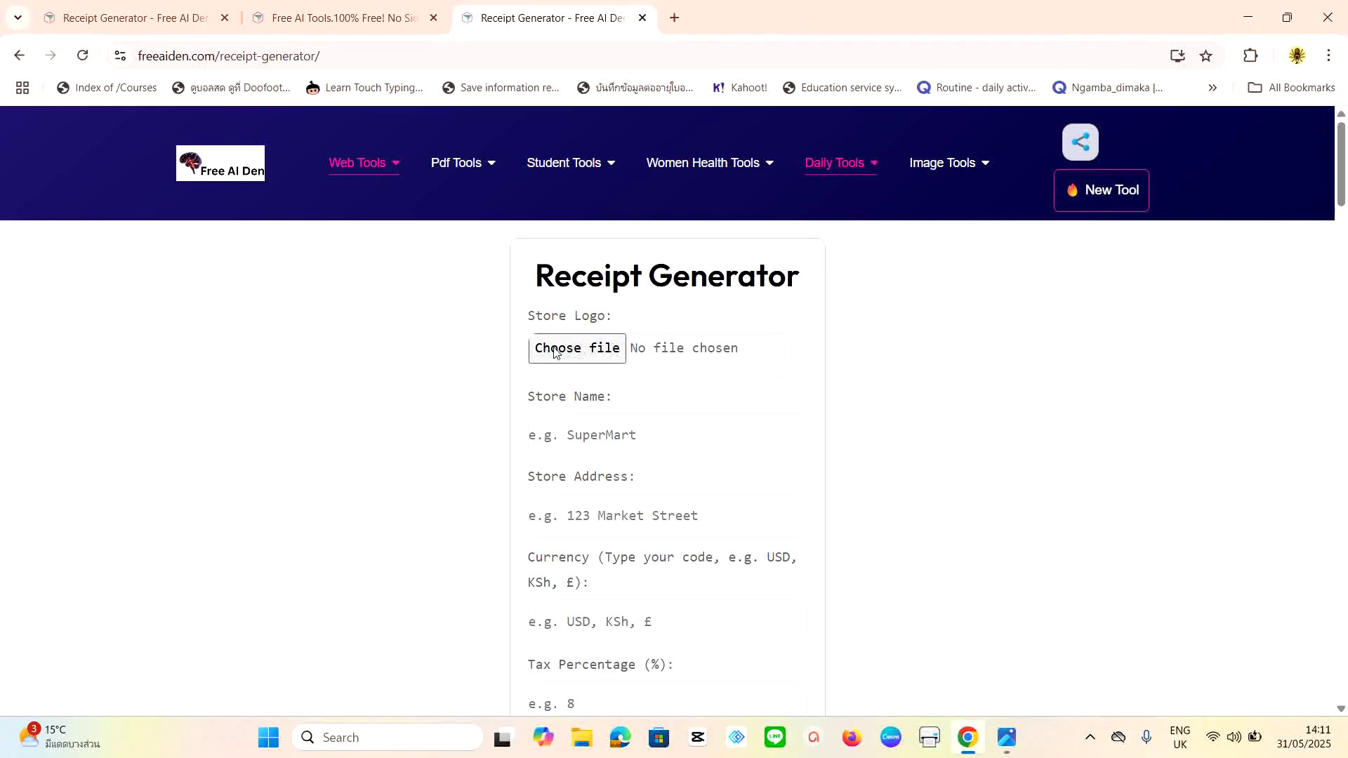
# Step: Choose Afro Shop.jpg in the Open dialog as the Store Logo image
pyautogui.click(576, 353)
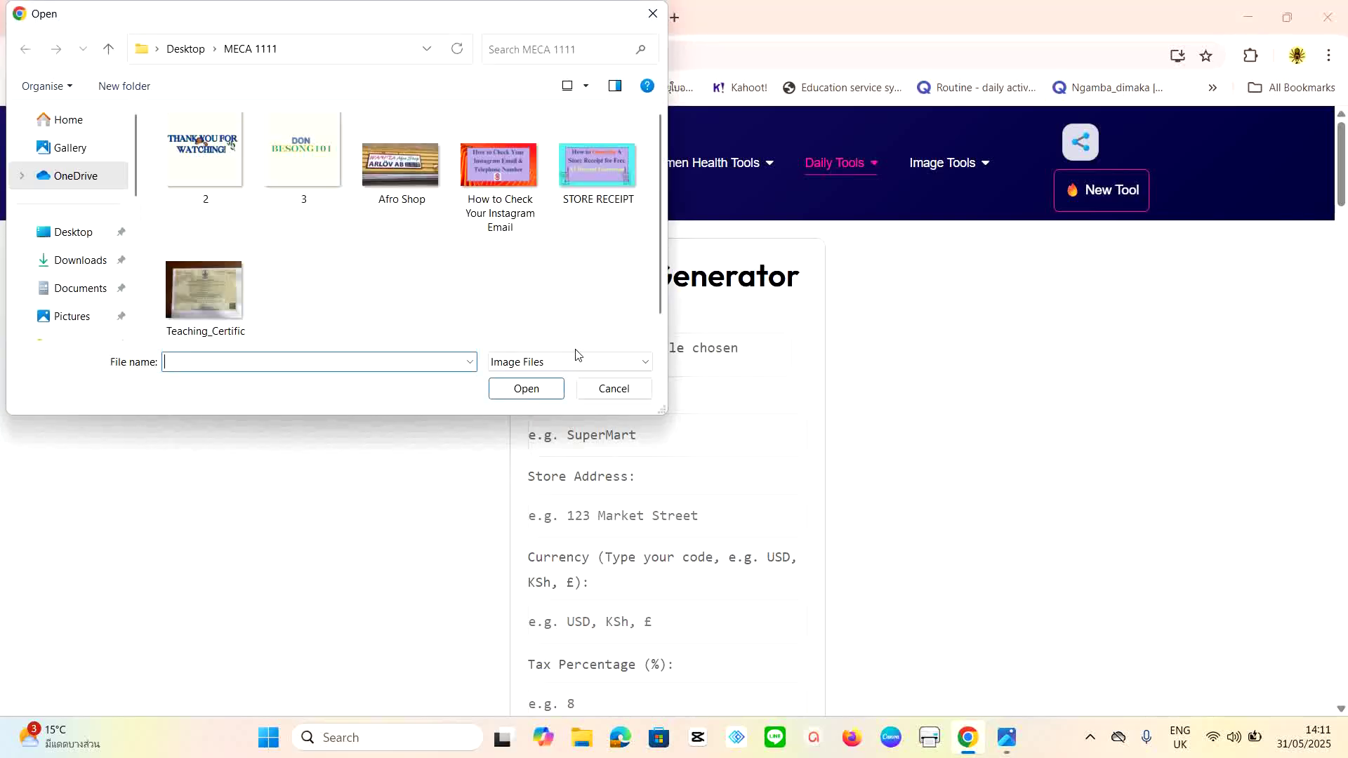
pyautogui.click(395, 167)
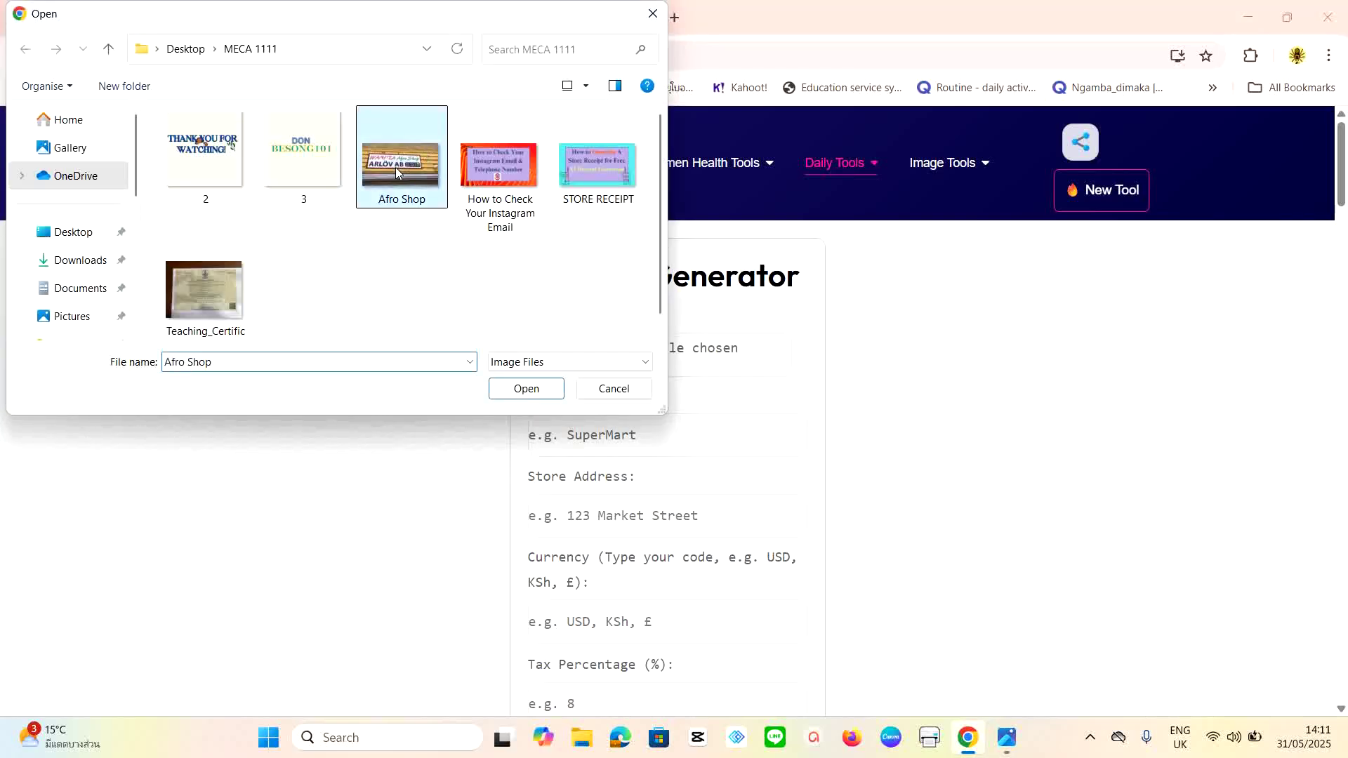
pyautogui.click(527, 388)
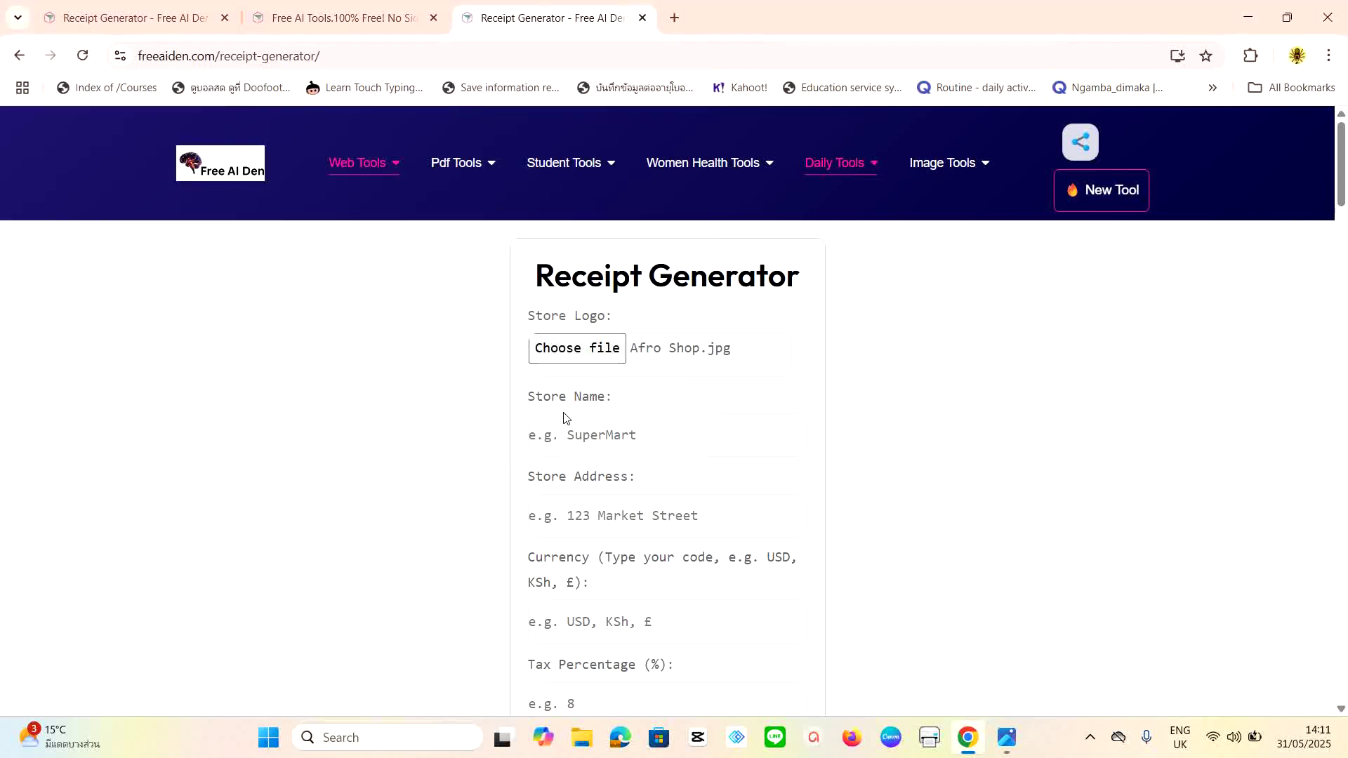
# Step: Enter store name WANITA AFRO SHOP, the store's street address, and currency KRONA
pyautogui.click(632, 437)
pyautogui.write('W')
pyautogui.write('ANITA A')
pyautogui.write('FRO')
pyautogui.write(' SHOP')
pyautogui.write('LUNDAV')
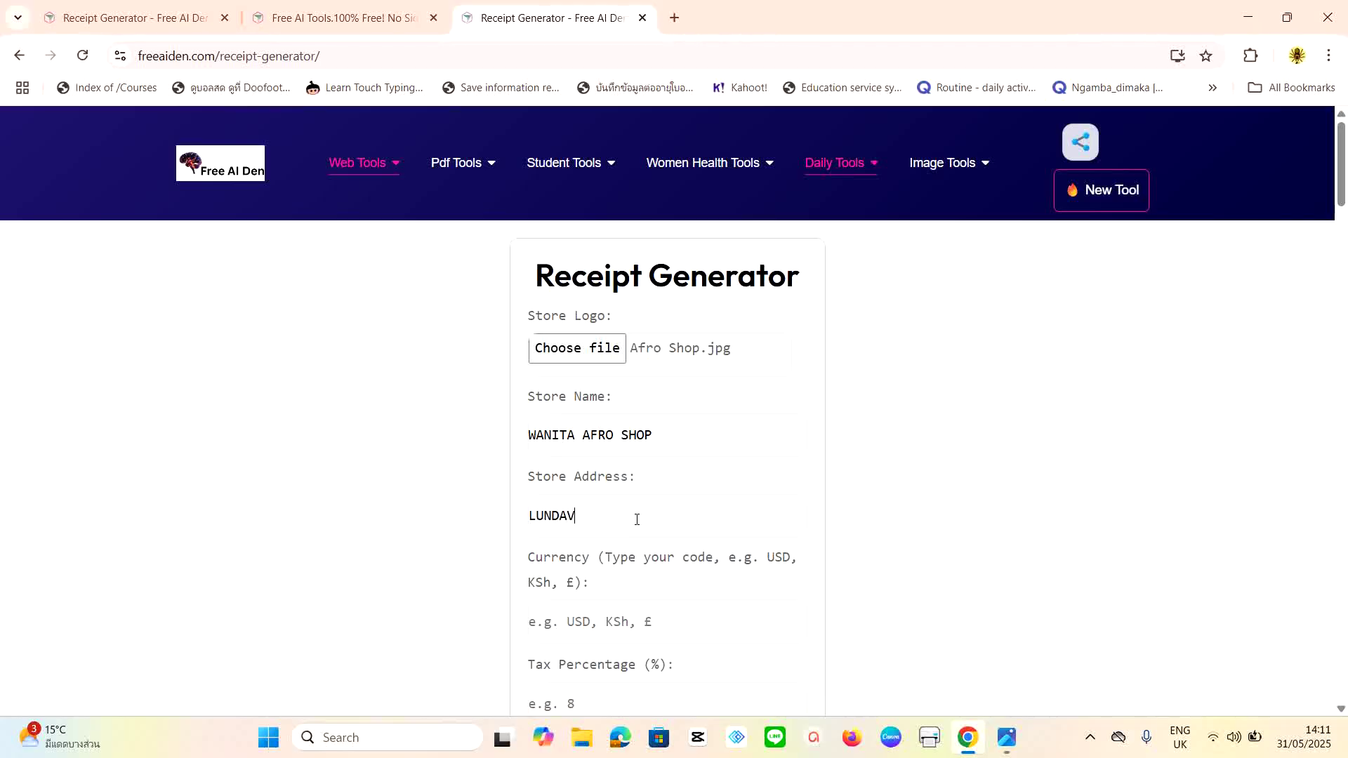
pyautogui.write('AGEN 25, ARLOV, SWEDEN.')
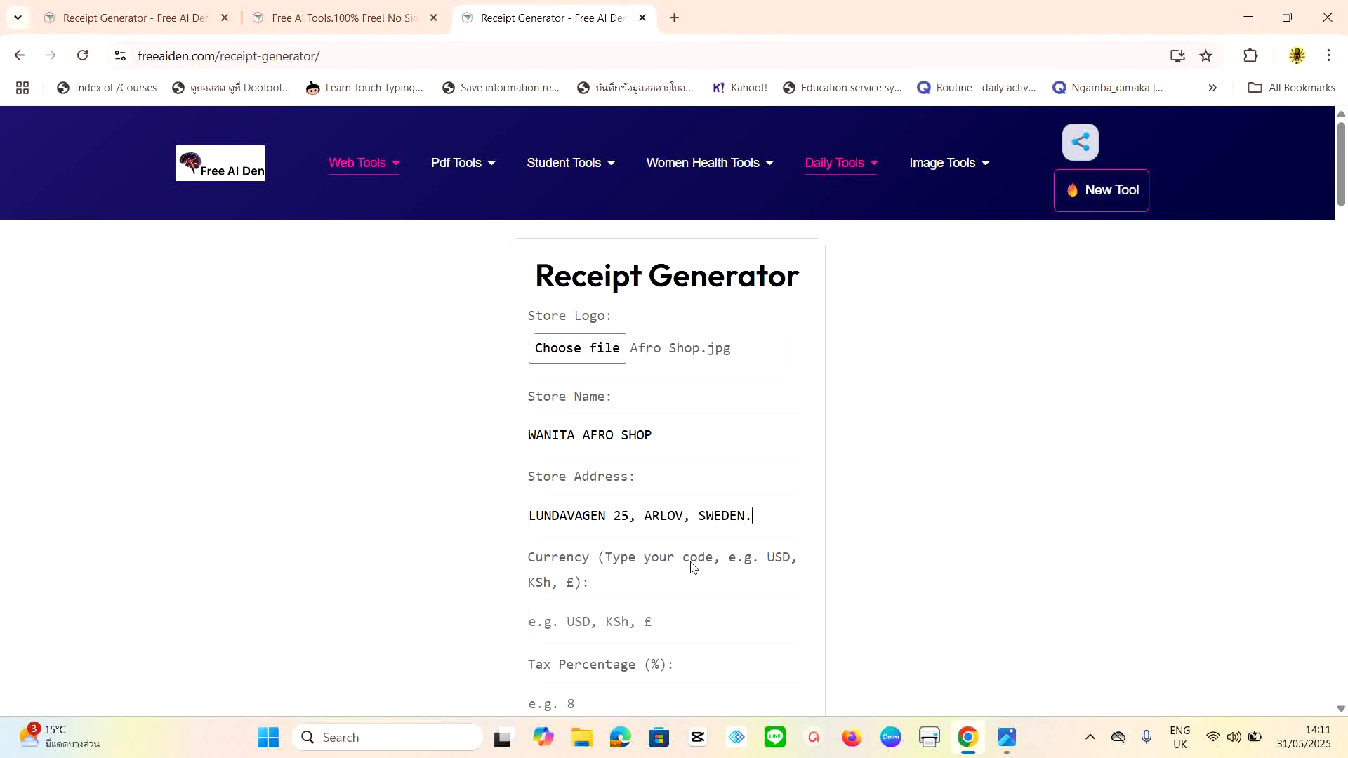
pyautogui.scroll(-1, 691, 567)
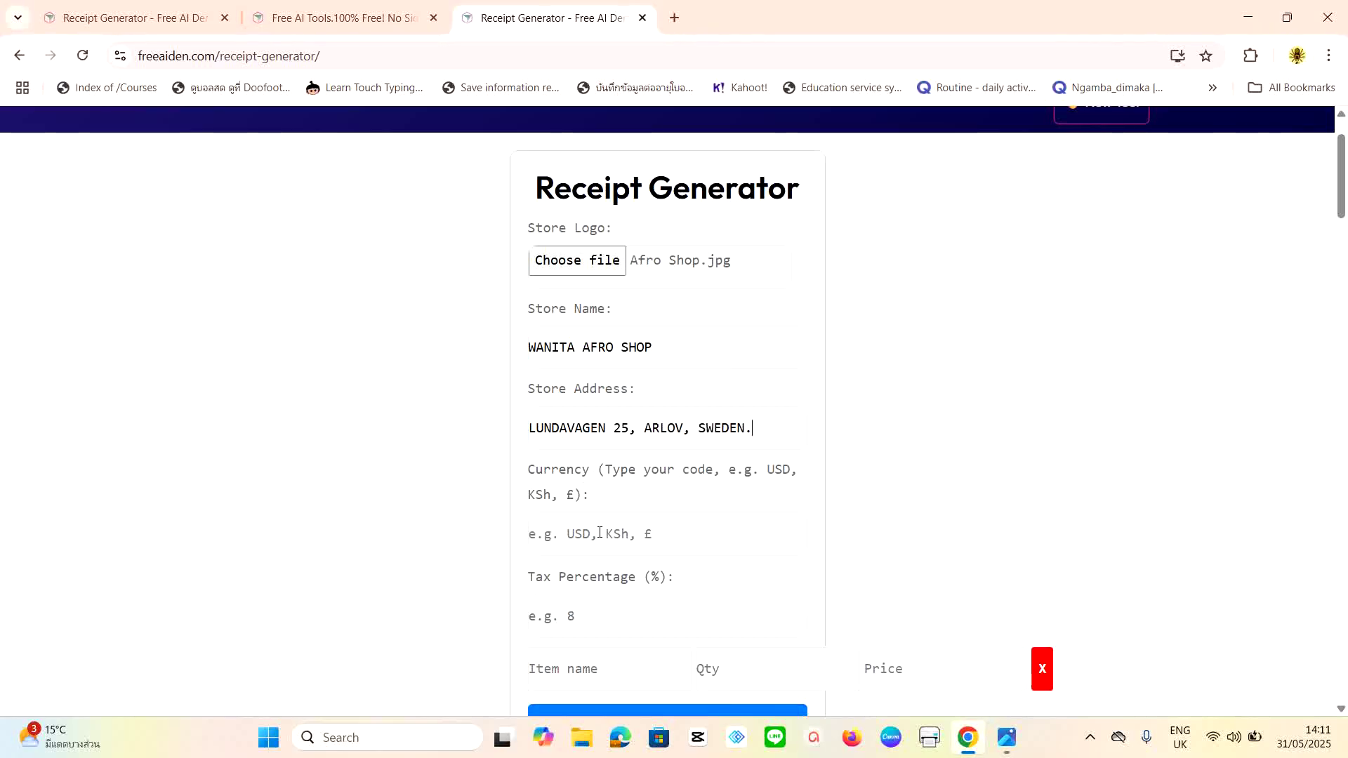
pyautogui.write('KRONA')
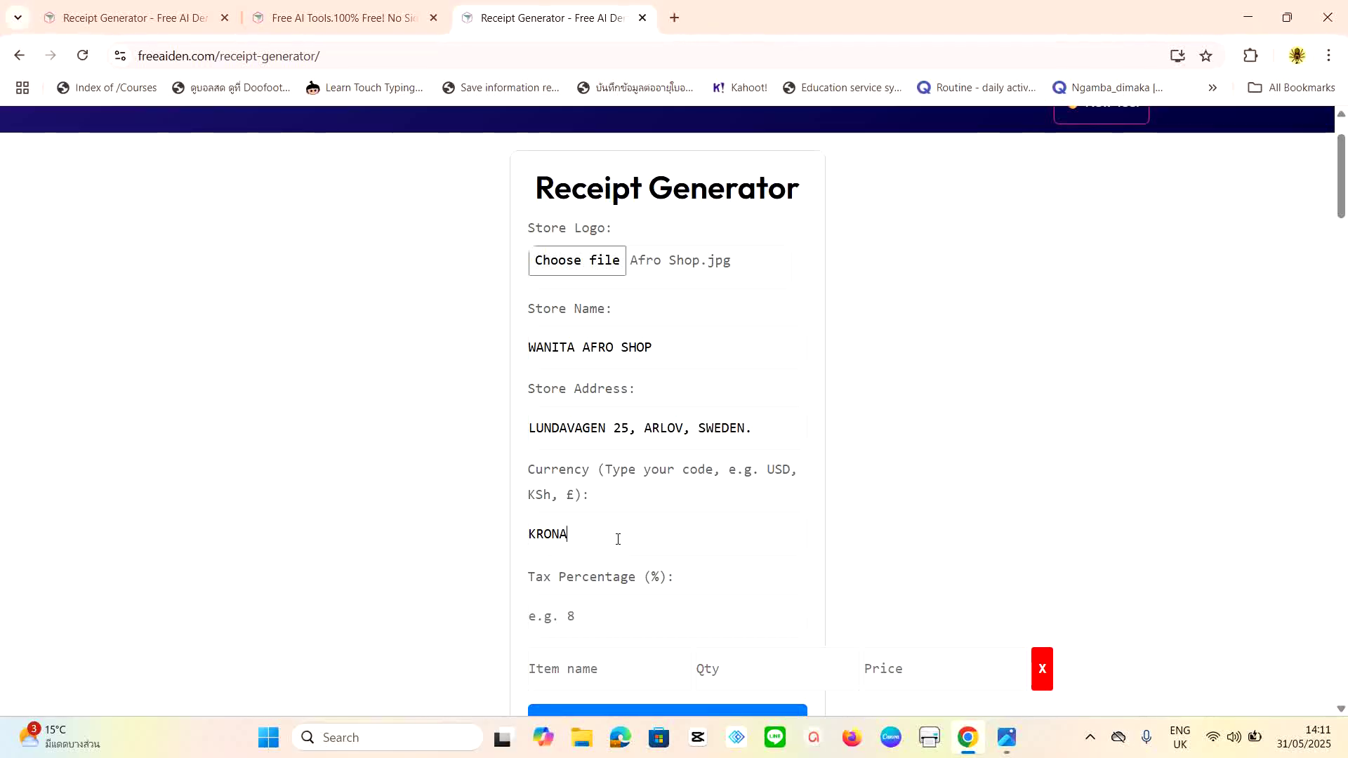
pyautogui.scroll(-1, 706, 570)
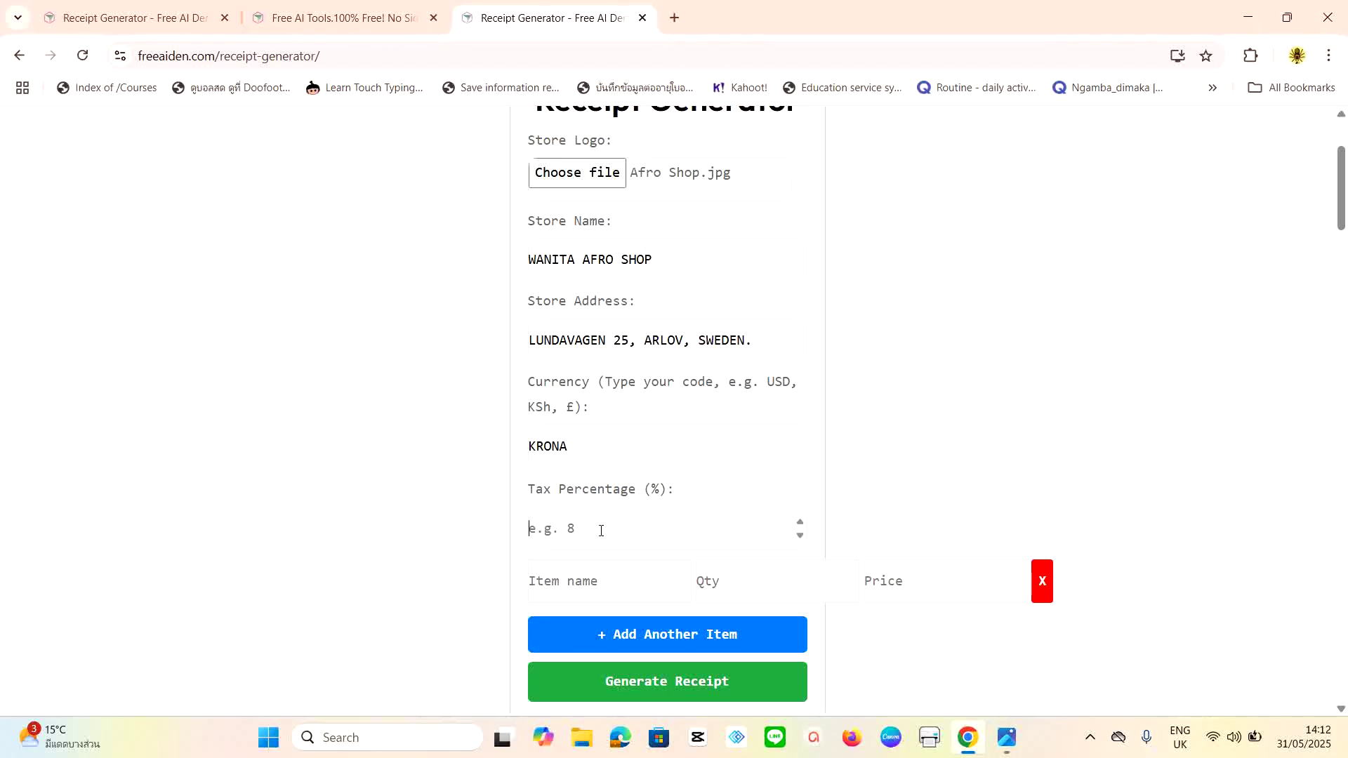
# Step: Set tax percentage to 2 and enter CASSAVA with quantity 3 as the first item
pyautogui.write('2')
pyautogui.scroll(-1, 613, 519)
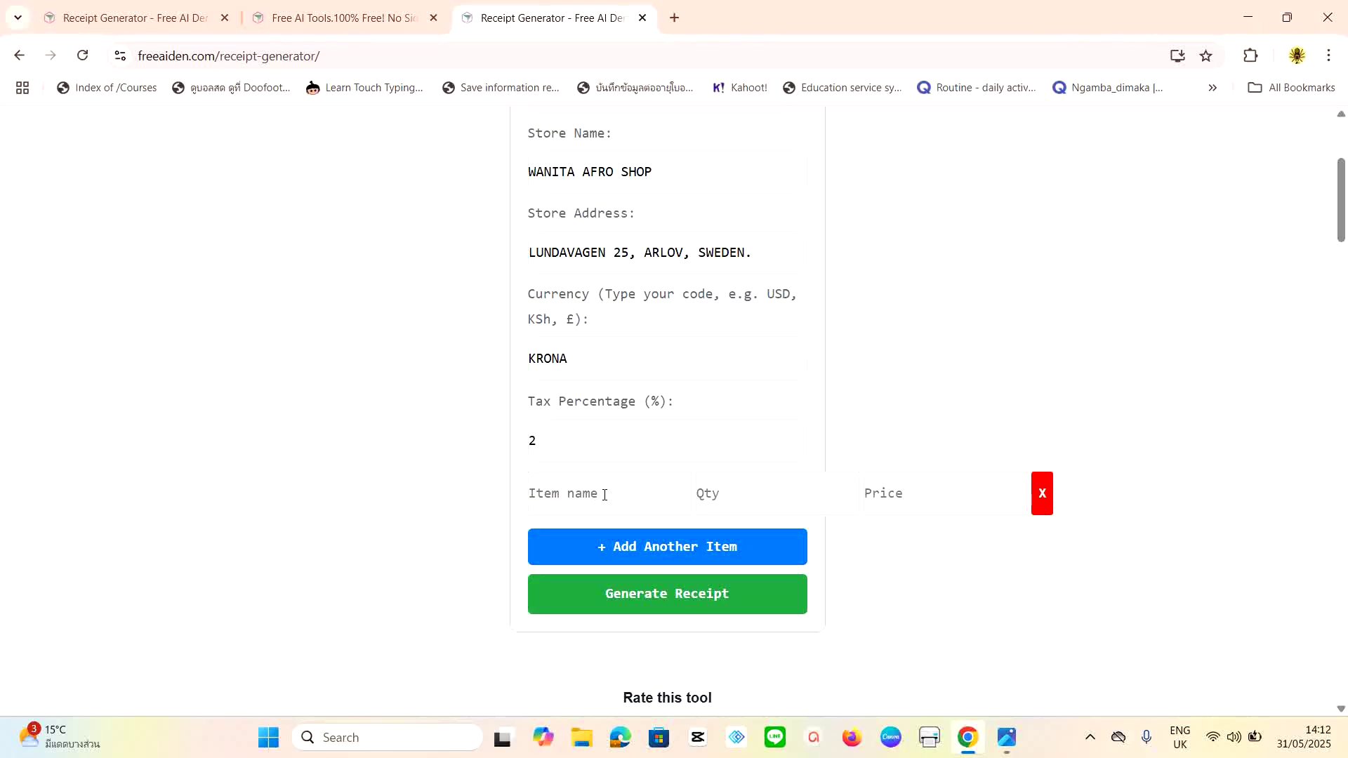
pyautogui.write('CASSA')
pyautogui.write('VA')
pyautogui.write('3')
# Step: Give CASSAVA price 120 and add BEANS with quantity 4 at price 150
pyautogui.click(921, 502)
pyautogui.write('120')
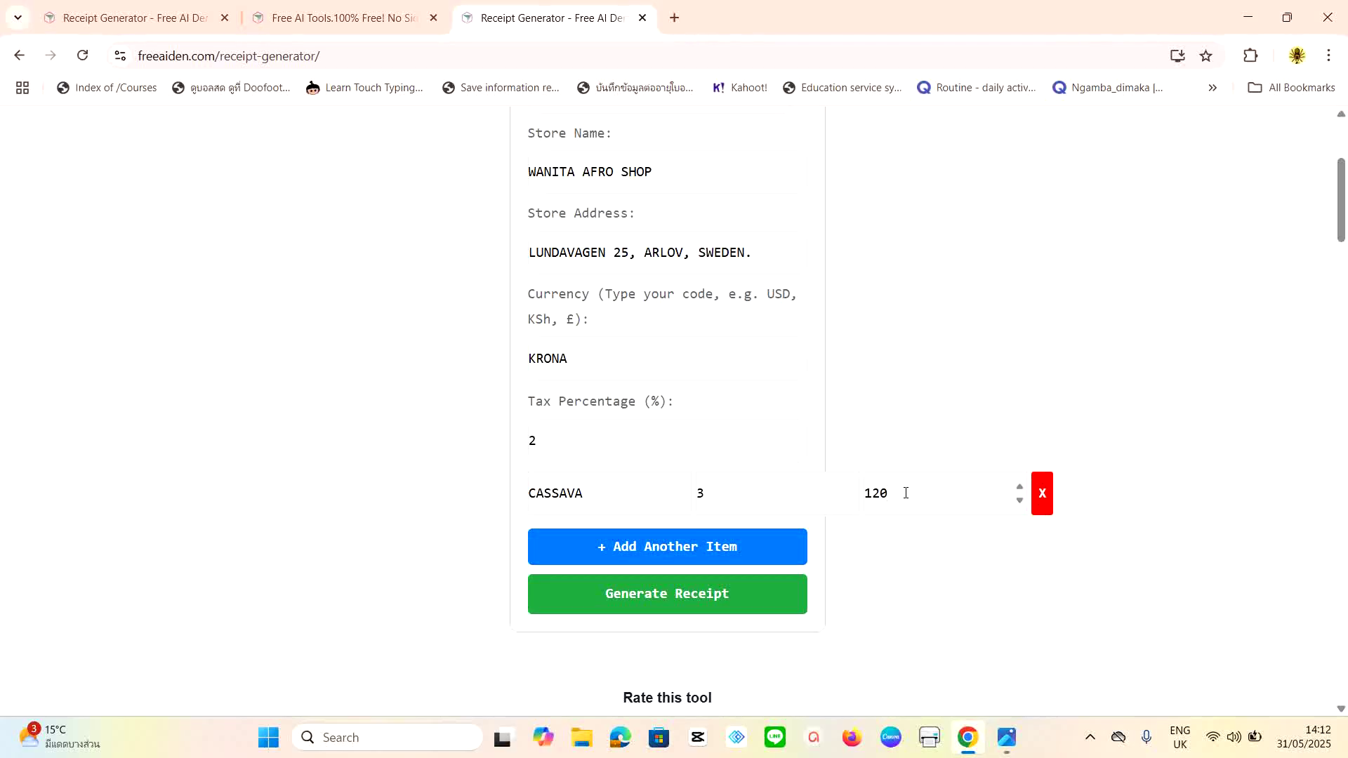
pyautogui.click(672, 552)
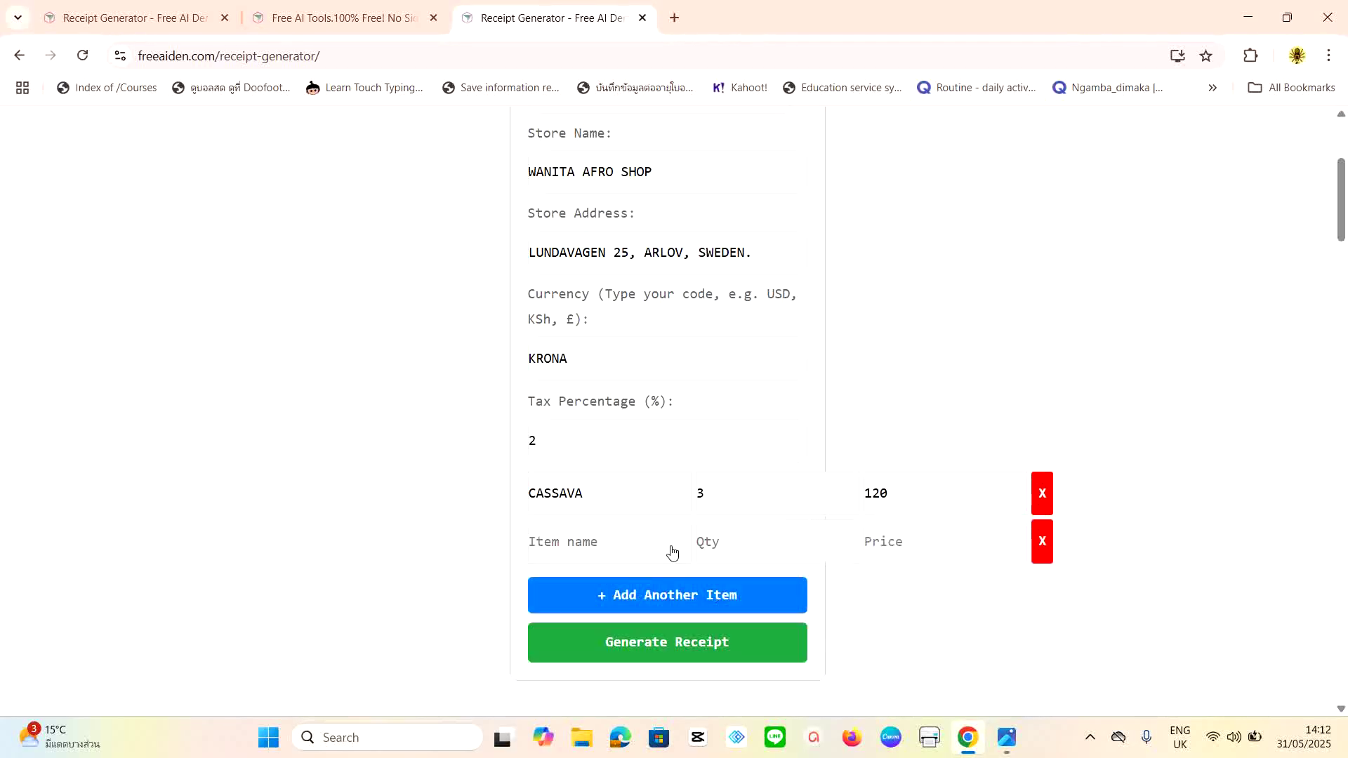
pyautogui.click(615, 539)
pyautogui.write('BEANS')
pyautogui.click(735, 541)
pyautogui.write('4')
pyautogui.click(893, 538)
pyautogui.write('150')
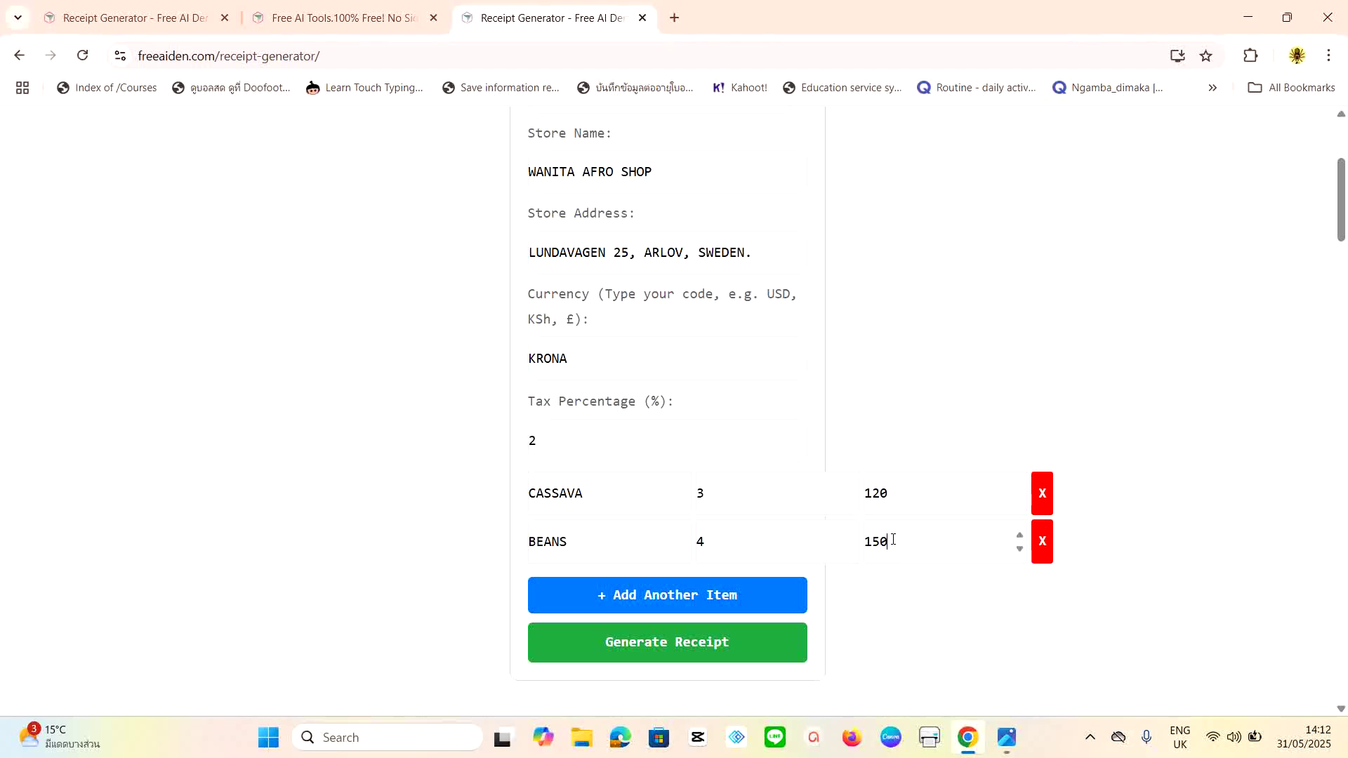
# Step: Add a FISH item with quantity 5 at price 160
pyautogui.click(618, 595)
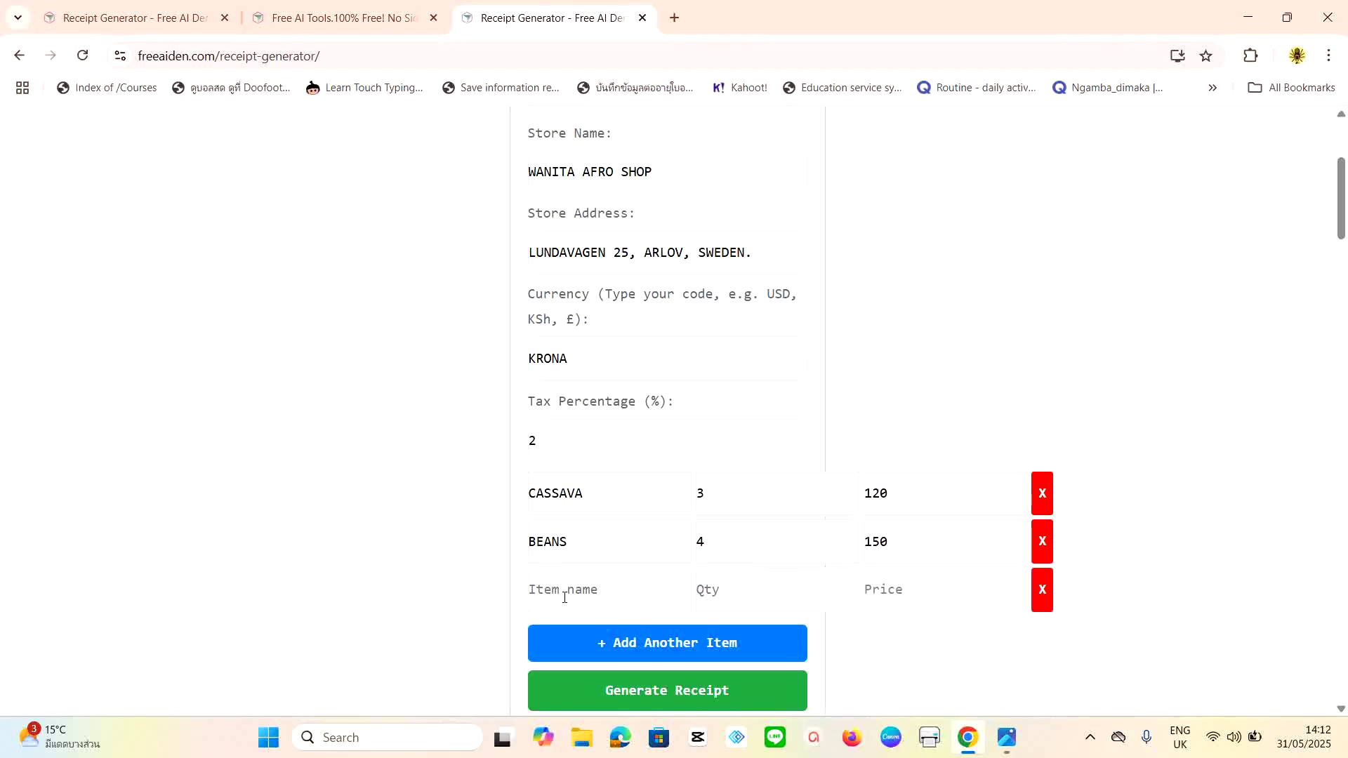
pyautogui.write('FI')
pyautogui.write('SH')
pyautogui.write('5')
pyautogui.click(905, 588)
pyautogui.write('160')
# Step: Add a fourth item, MEAT, with quantity 7 at price 200
pyautogui.click(654, 643)
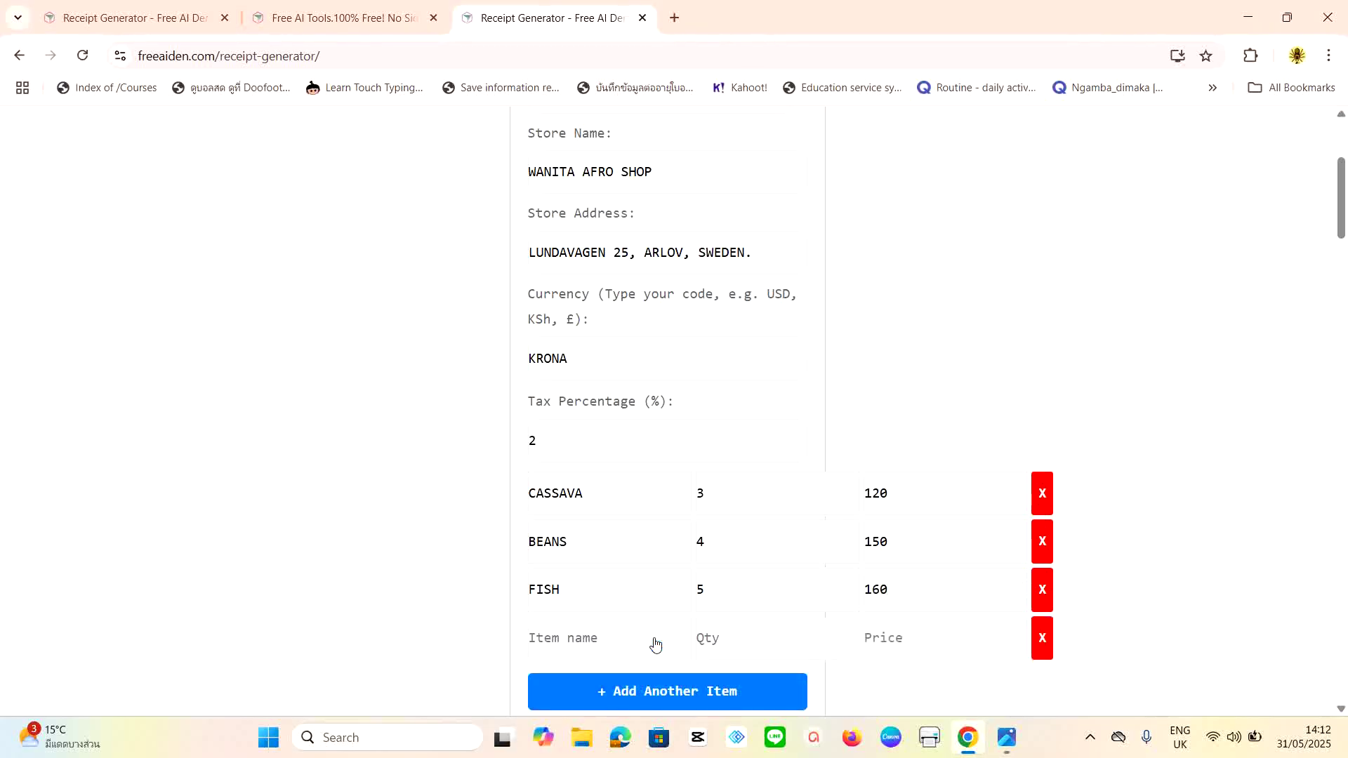
pyautogui.click(582, 622)
pyautogui.write('MEAT')
pyautogui.click(763, 631)
pyautogui.write('7')
pyautogui.click(897, 636)
pyautogui.write('200')
# Step: Add a fifth item, GARRI, with quantity 2 at price 80
pyautogui.scroll(-1, 800, 611)
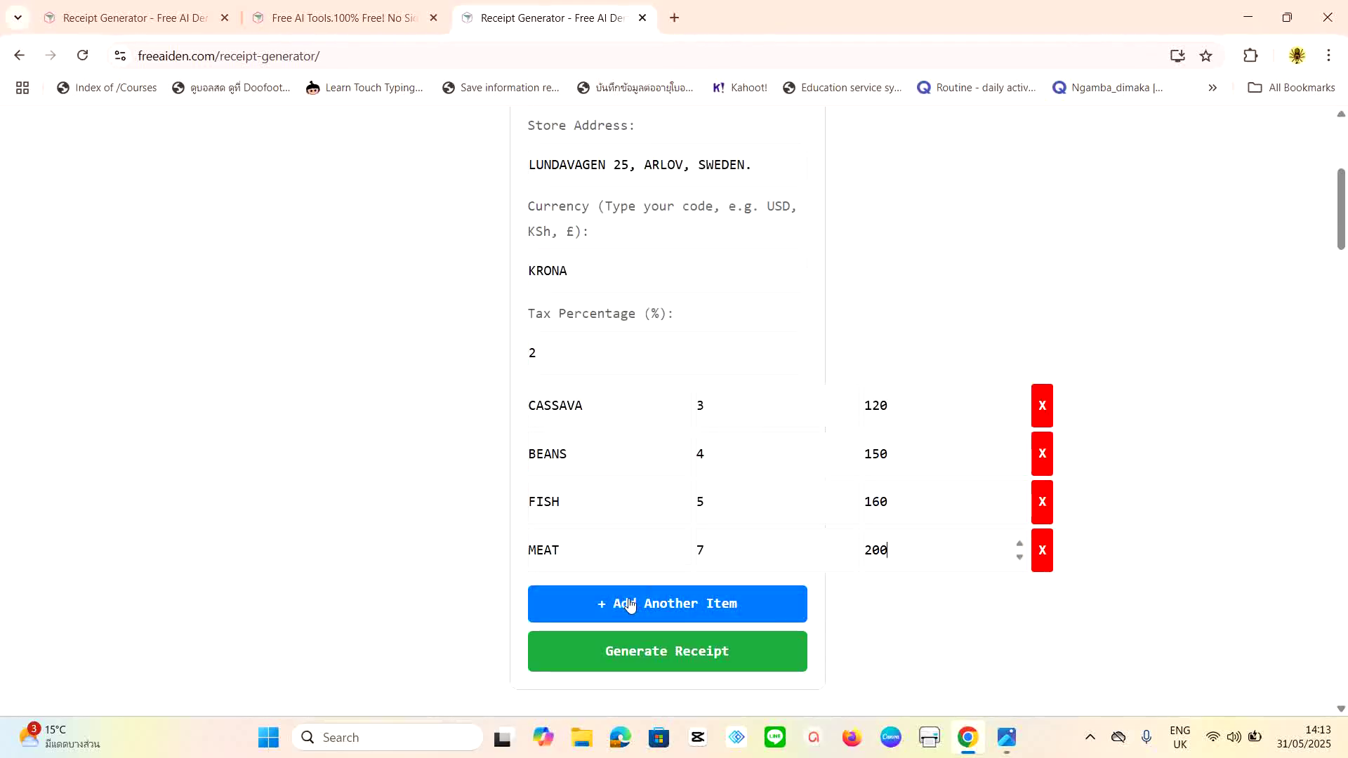
pyautogui.click(627, 602)
pyautogui.click(608, 605)
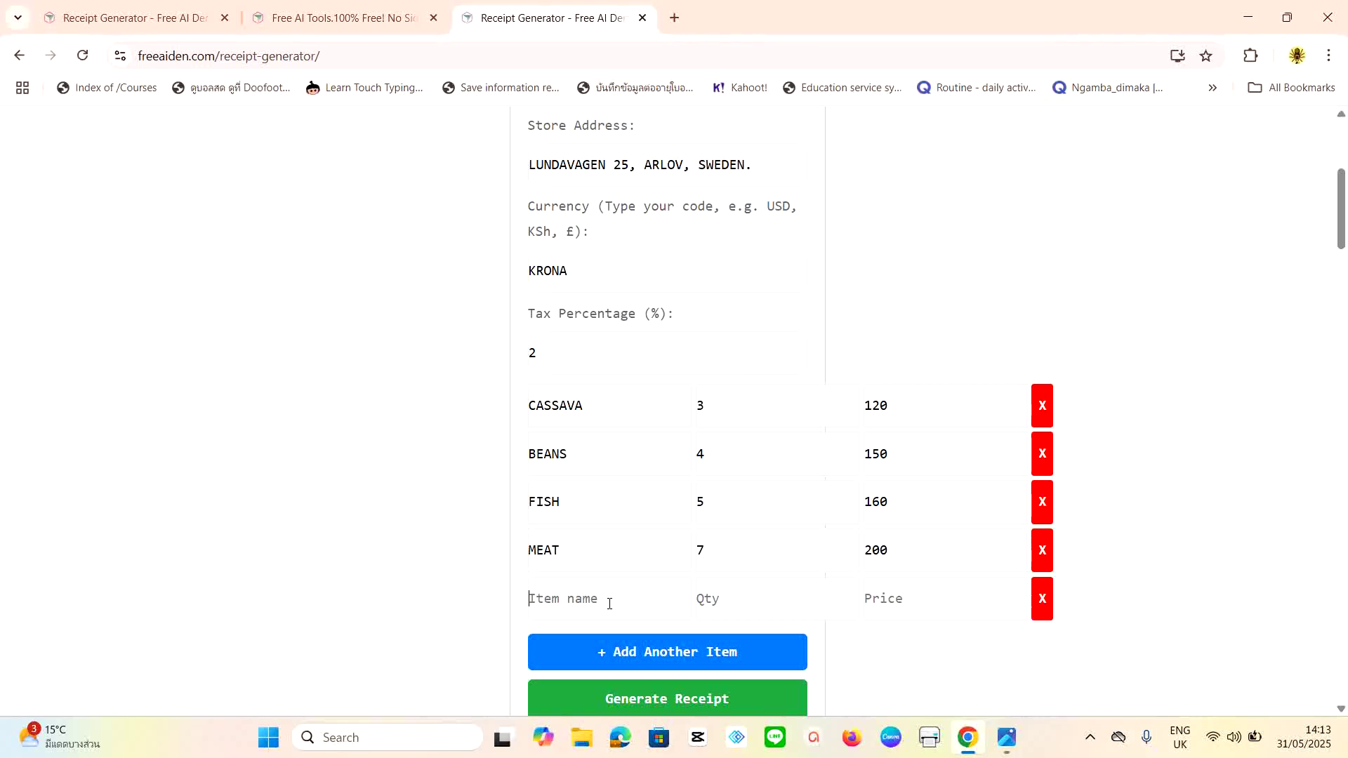
pyautogui.write('GARRI')
pyautogui.write('2')
pyautogui.click(912, 599)
pyautogui.write('80')
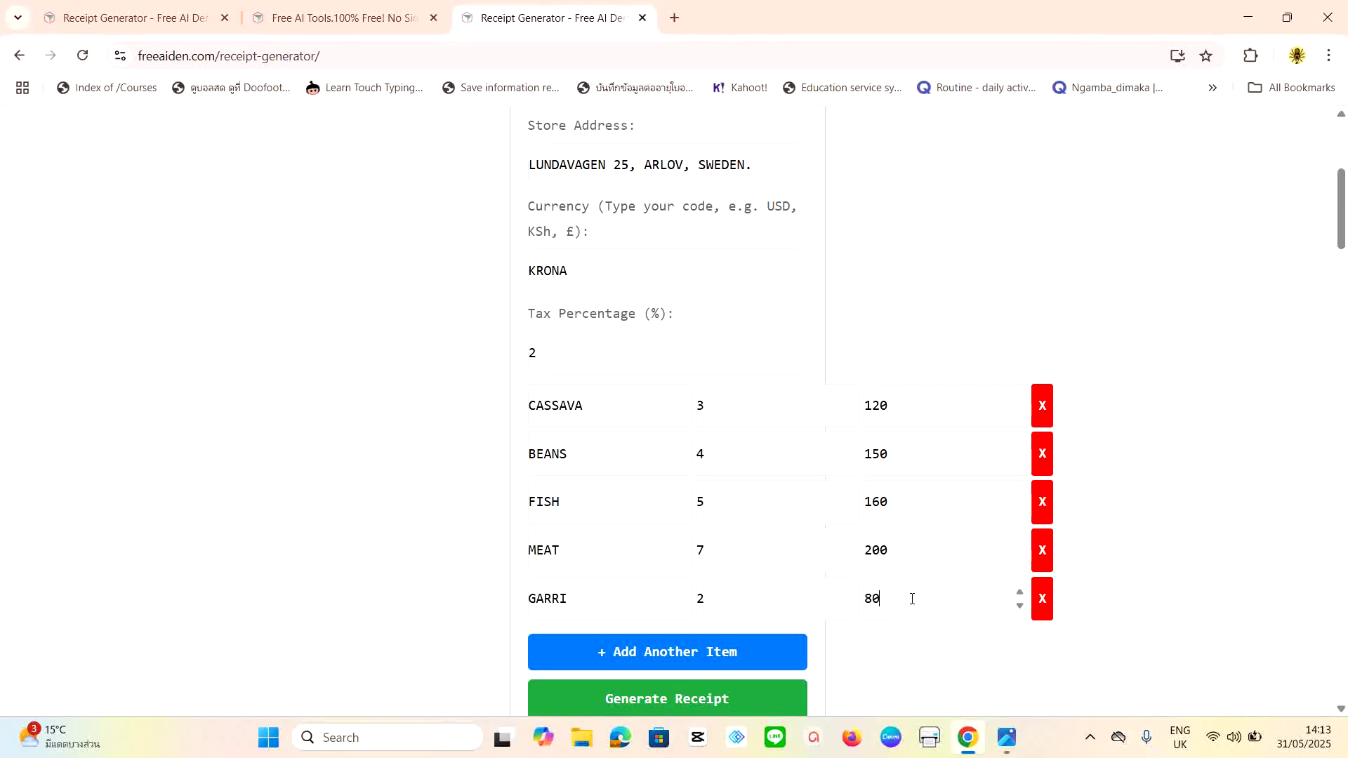
pyautogui.scroll(-1, 916, 589)
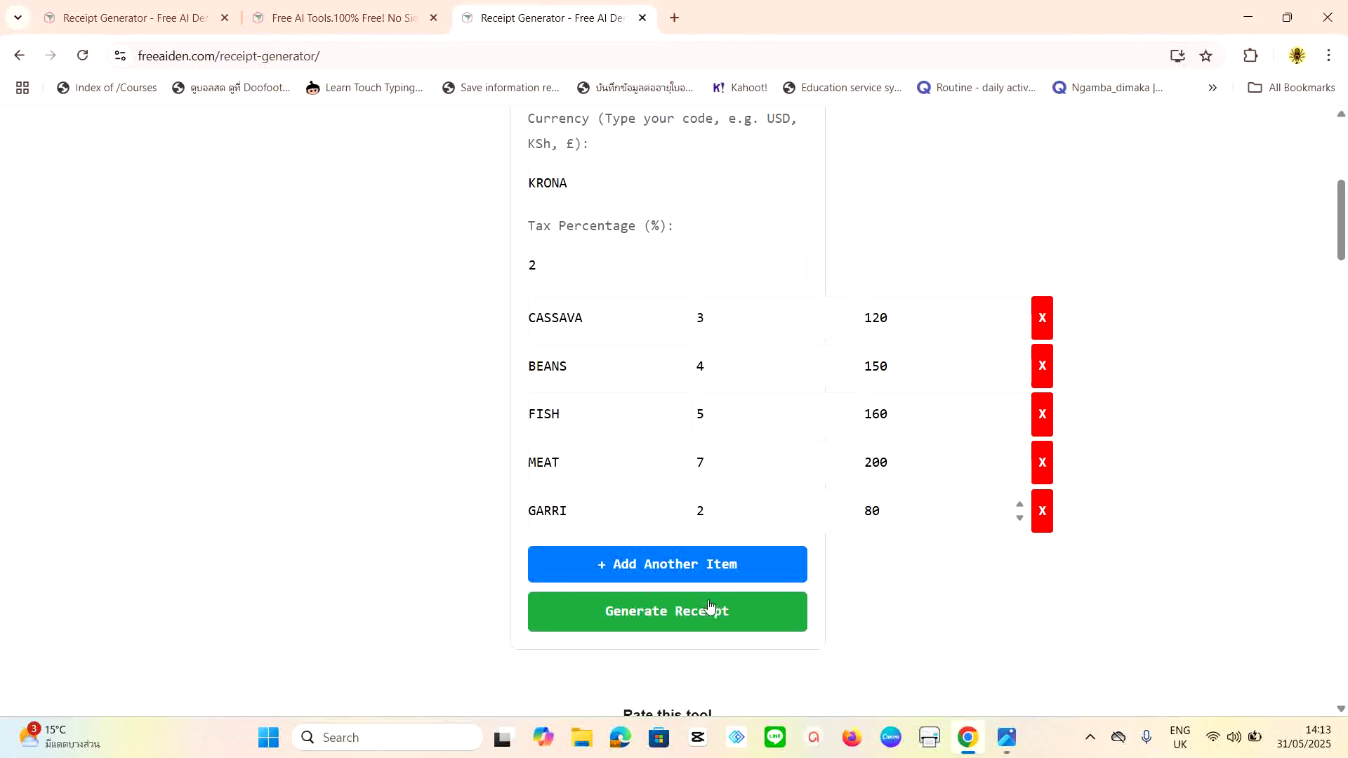
# Step: Generate the receipt from the completed form
pyautogui.scroll(-1, 780, 587)
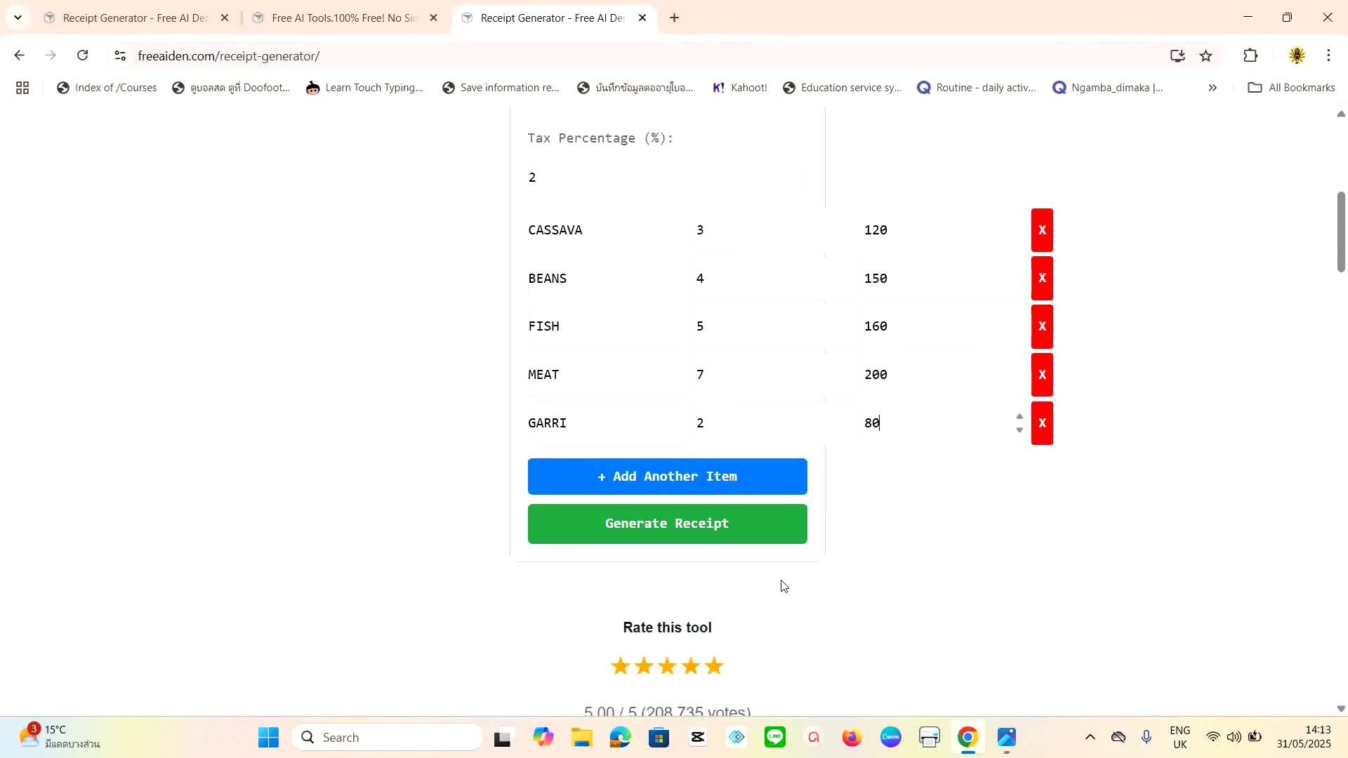
pyautogui.scroll(-1, 702, 628)
pyautogui.scroll(1, 711, 619)
pyautogui.click(680, 527)
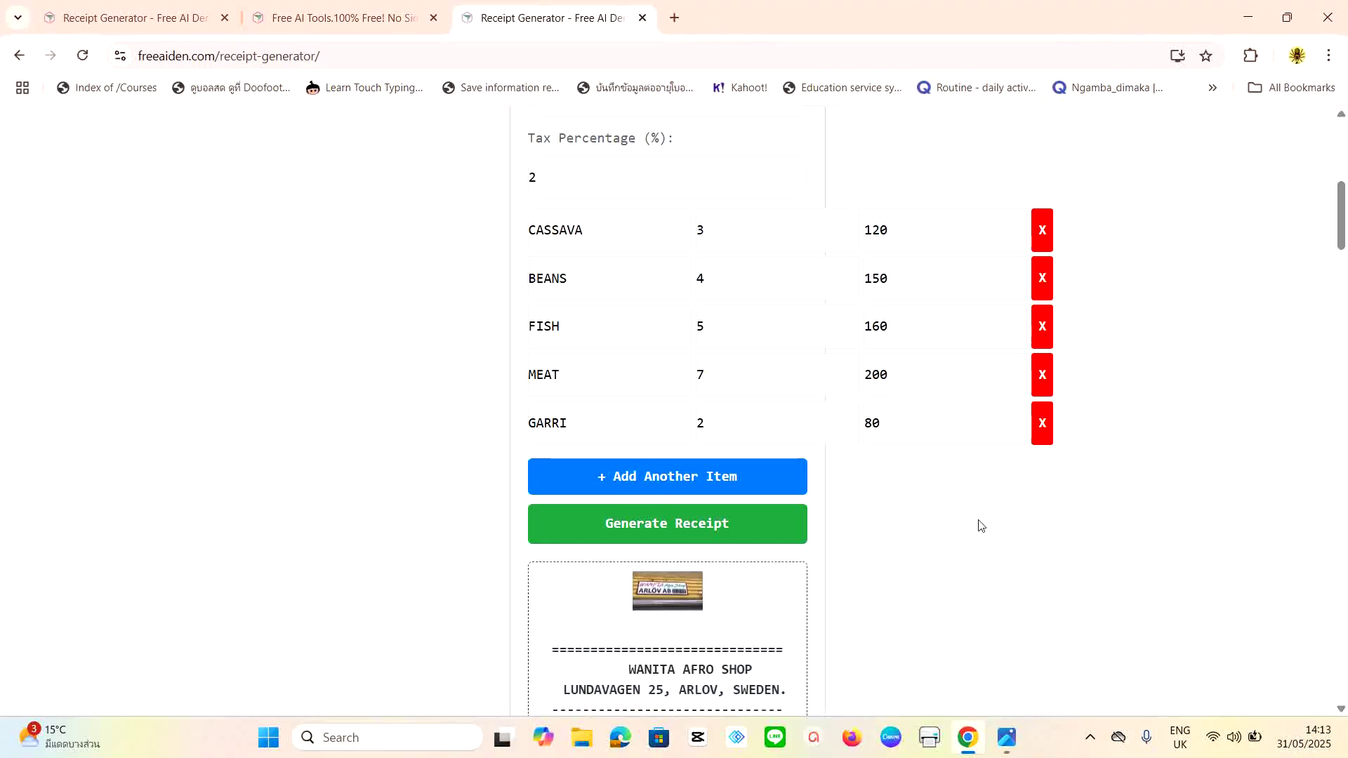
# Step: Check the receipt's subtotal 3320.00, tax 66.40, total 3386.40 KRONA and QR code
pyautogui.scroll(-2, 899, 534)
pyautogui.scroll(-2, 890, 536)
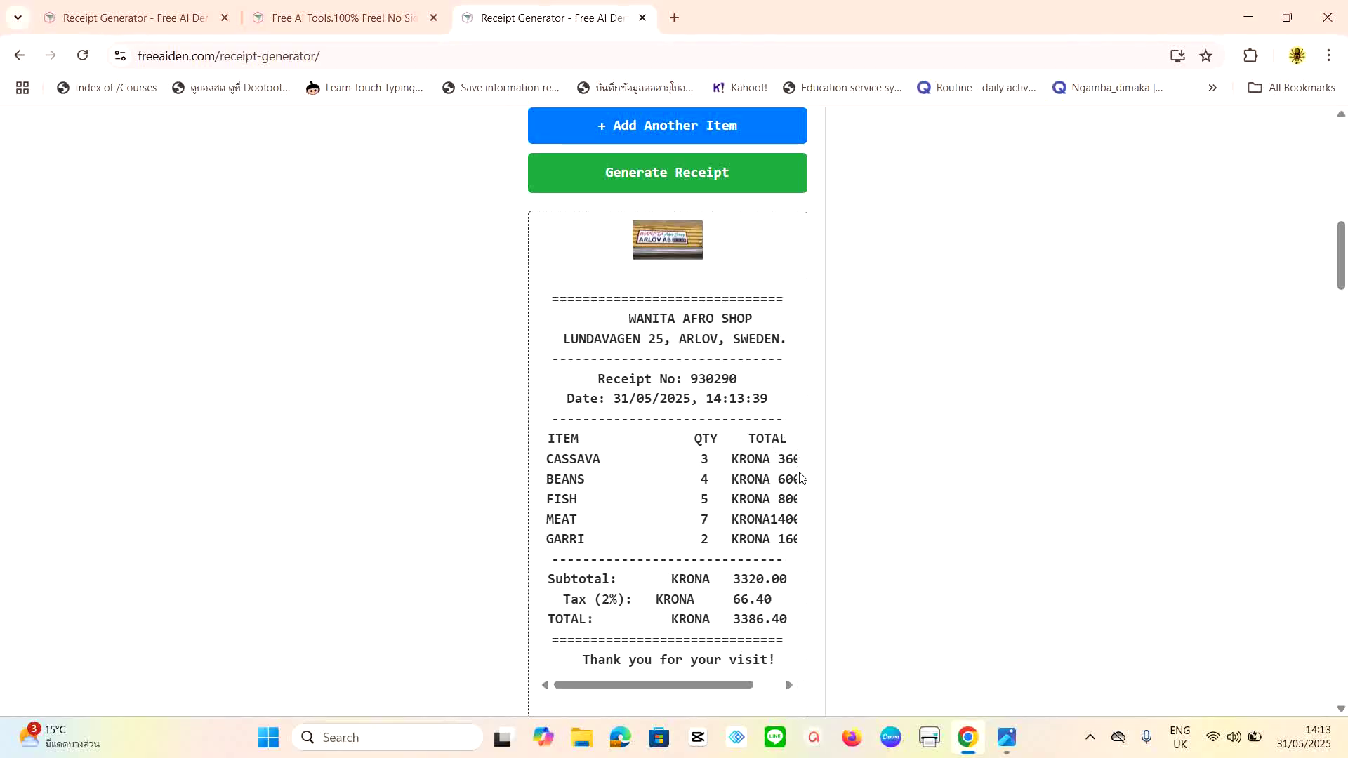
pyautogui.scroll(-1, 789, 471)
pyautogui.scroll(1, 789, 470)
pyautogui.scroll(-1, 734, 555)
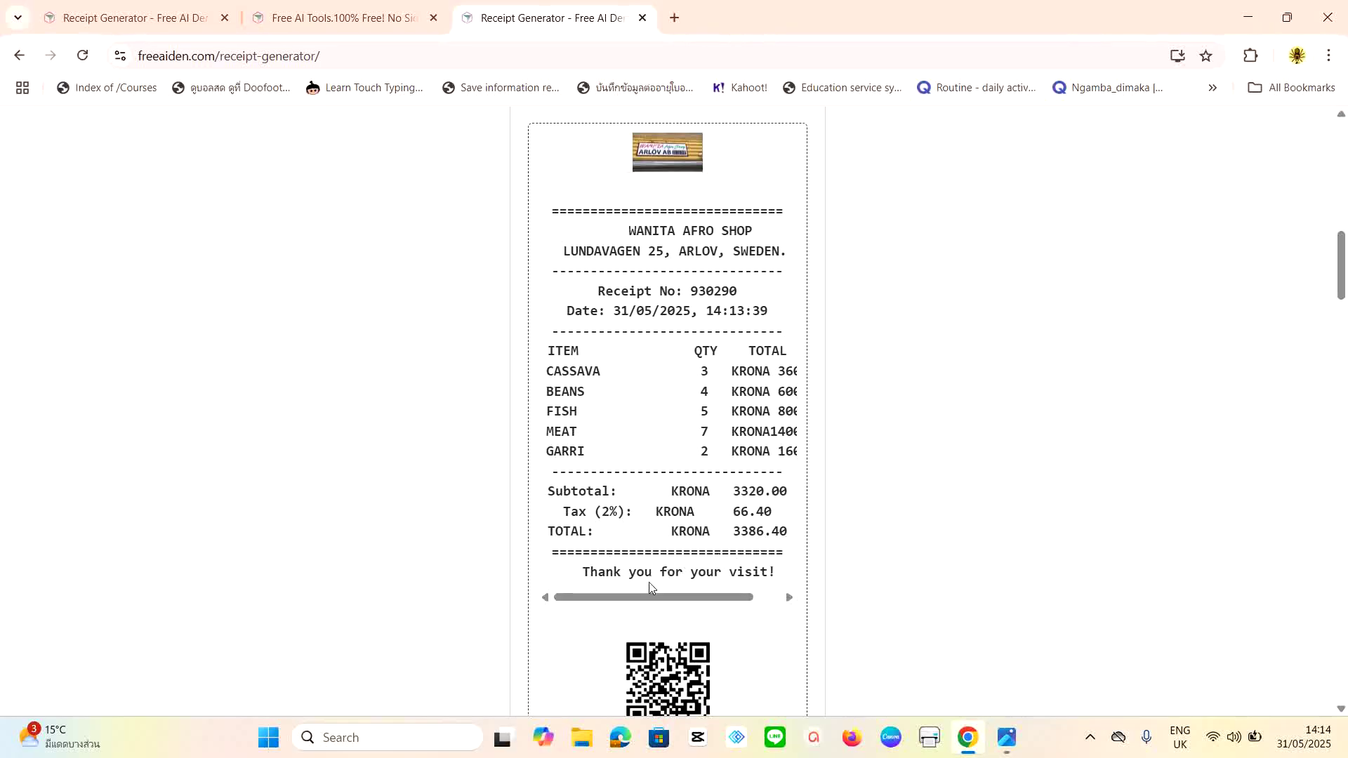
pyautogui.scroll(-2, 682, 587)
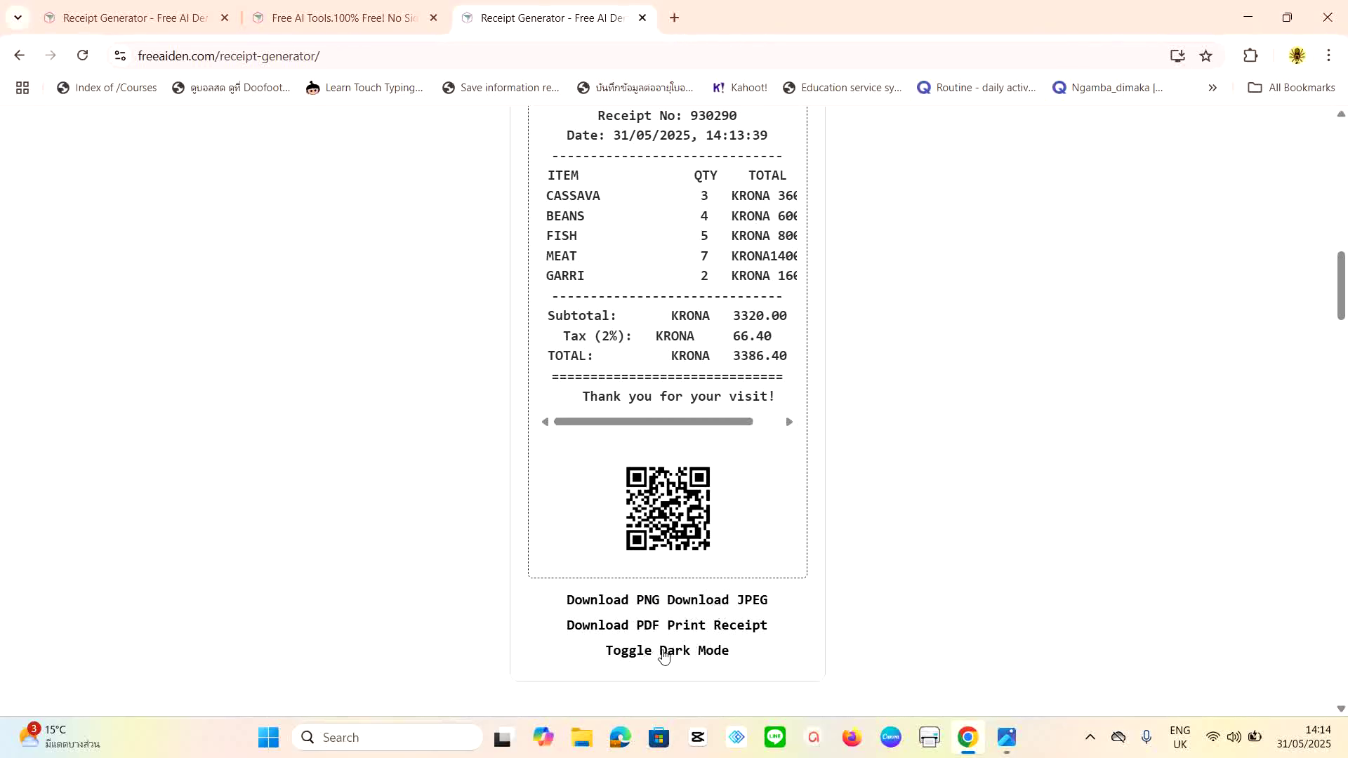
pyautogui.click(664, 652)
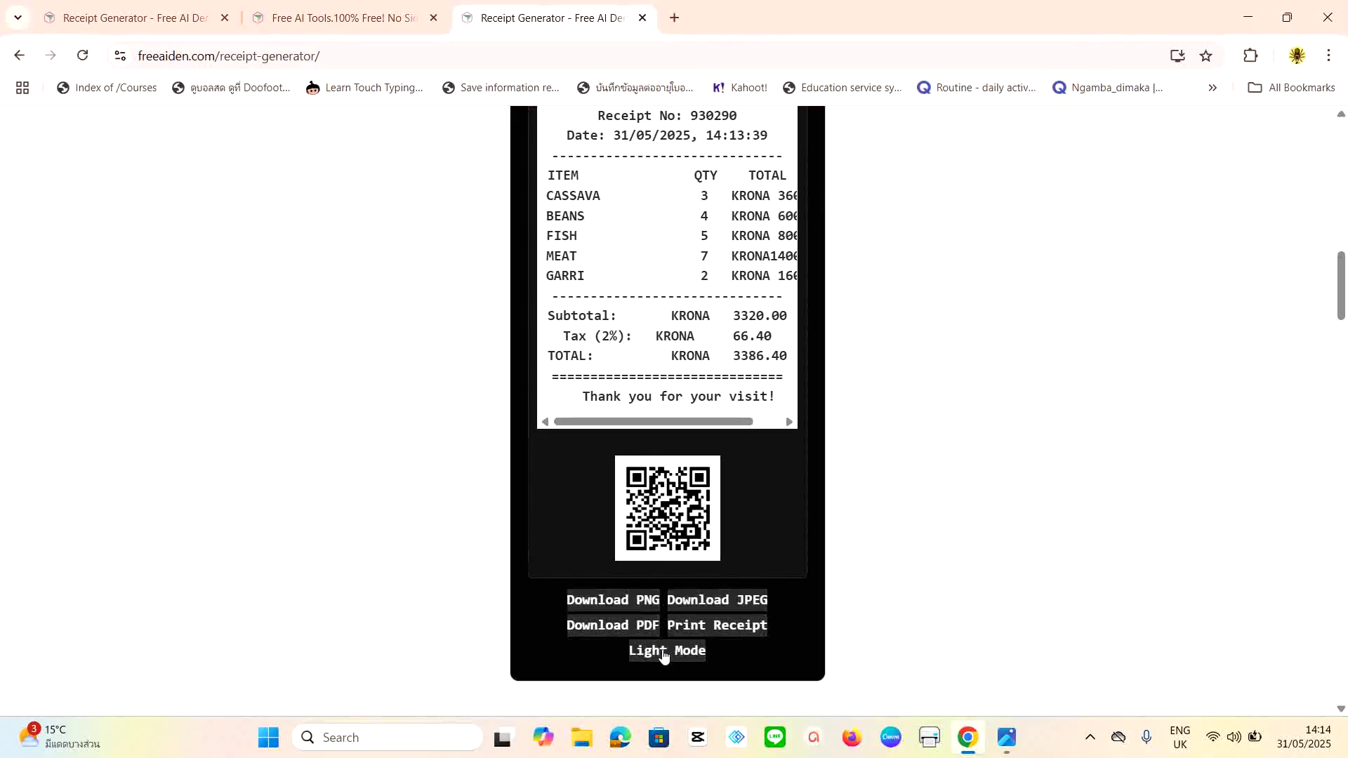
pyautogui.click(663, 652)
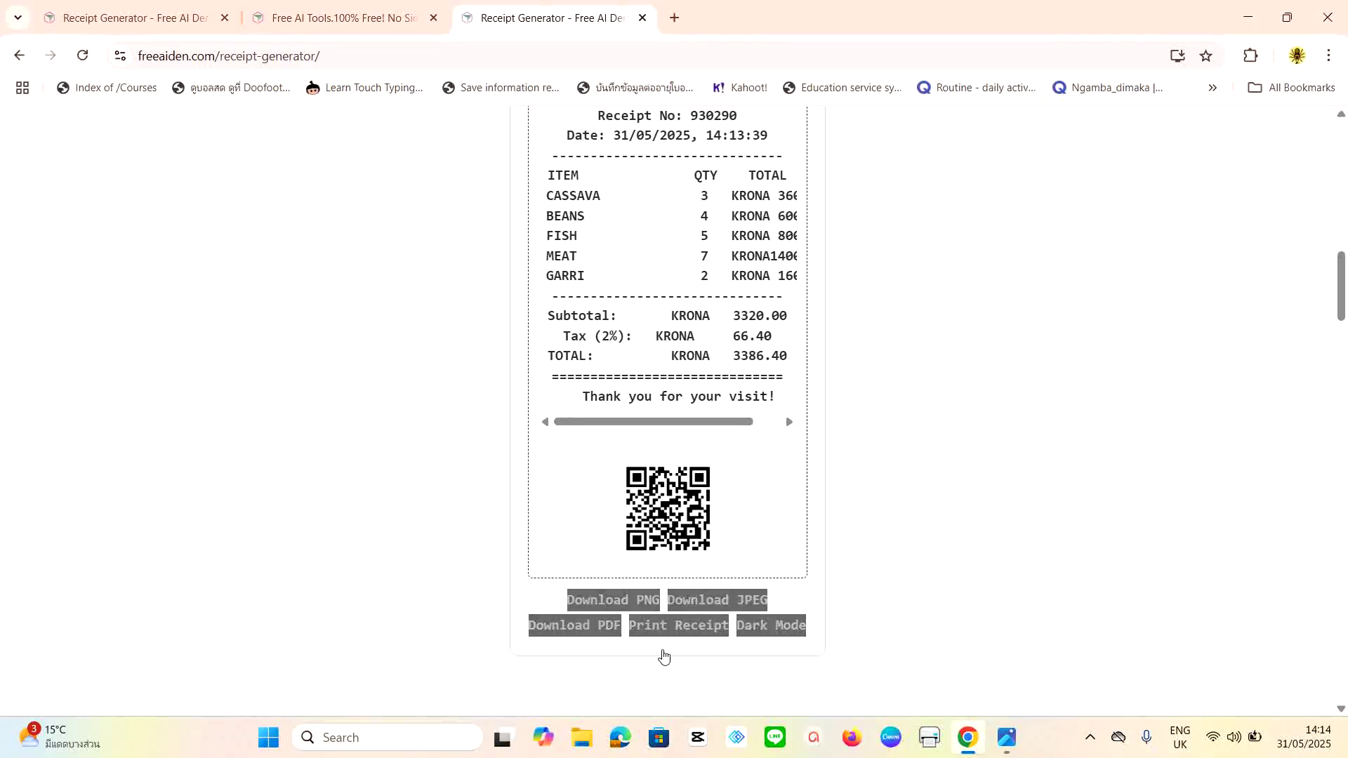
pyautogui.scroll(-3, 754, 610)
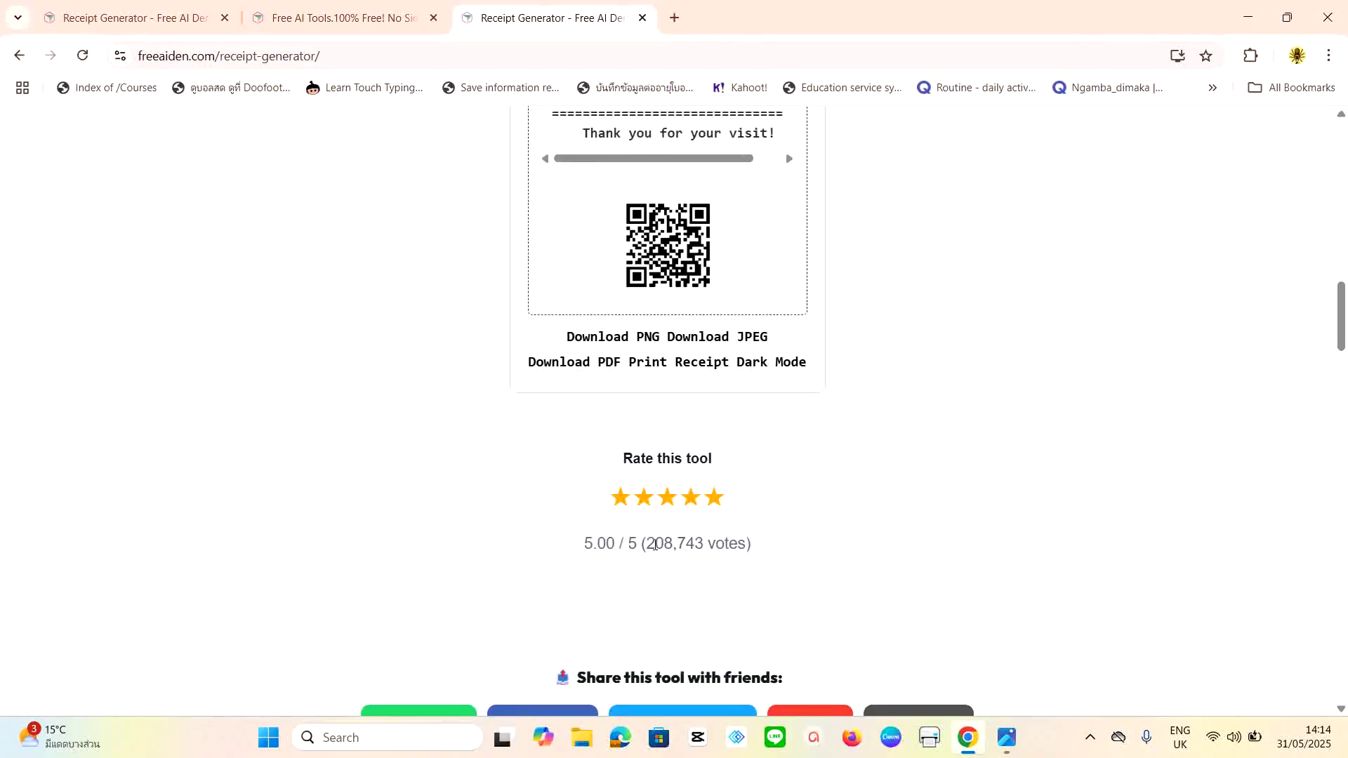
pyautogui.scroll(-2, 751, 597)
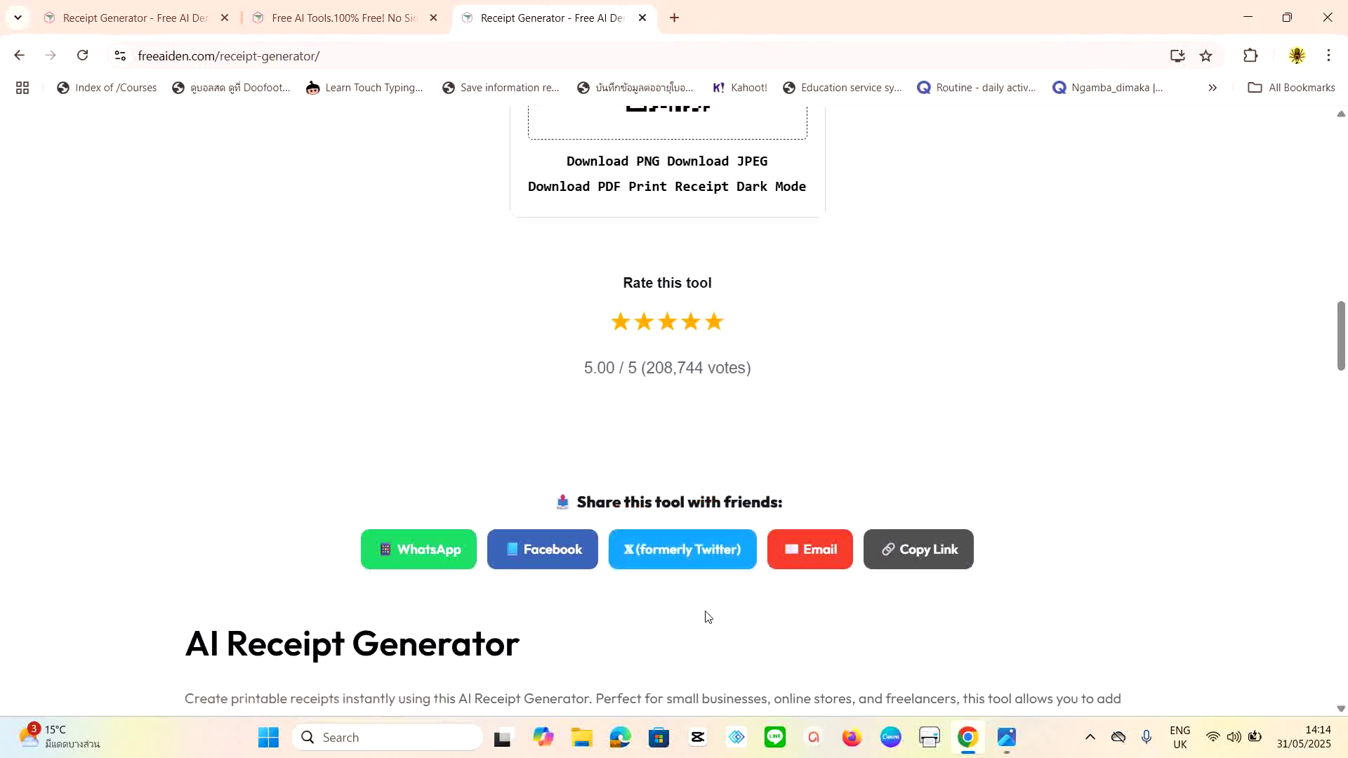